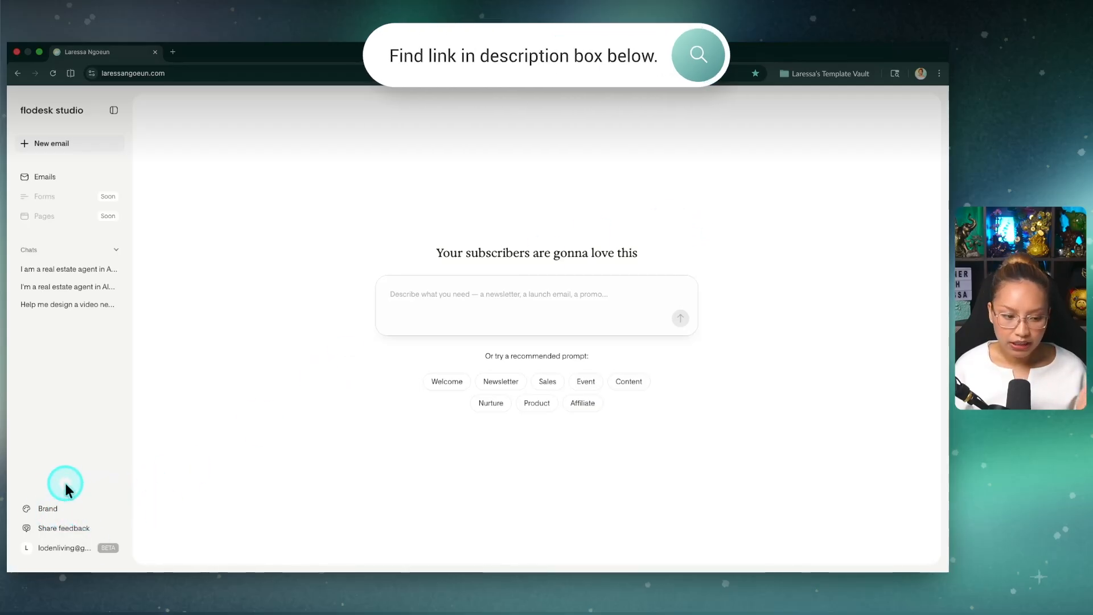
# Open the brand settings and look over the brand style and business info sections
pyautogui.click(47, 512)
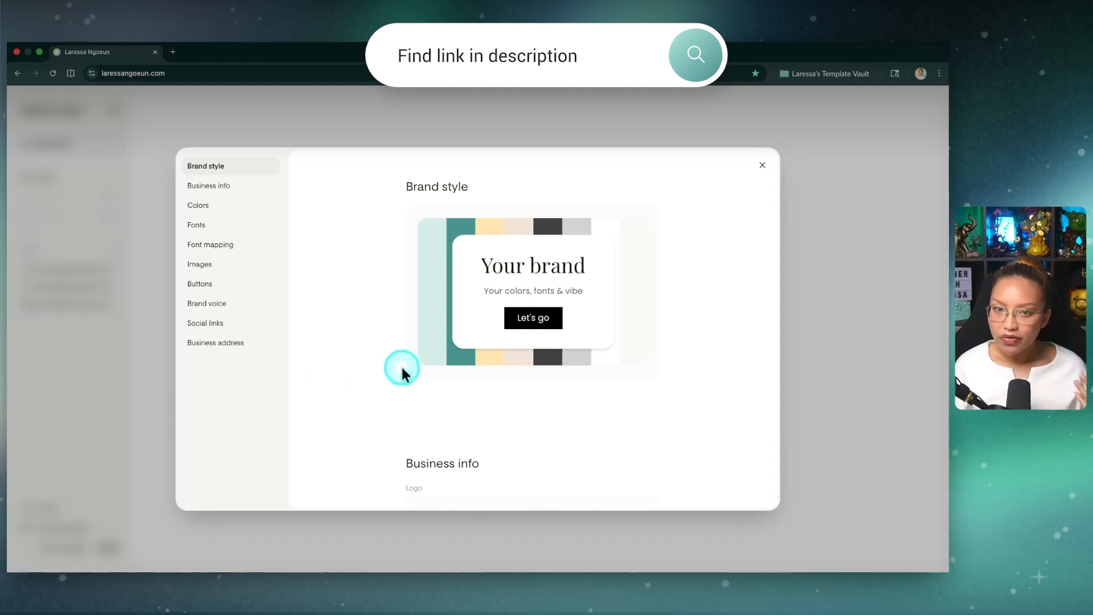
pyautogui.scroll(-3, 405, 374)
pyautogui.scroll(-5, 405, 374)
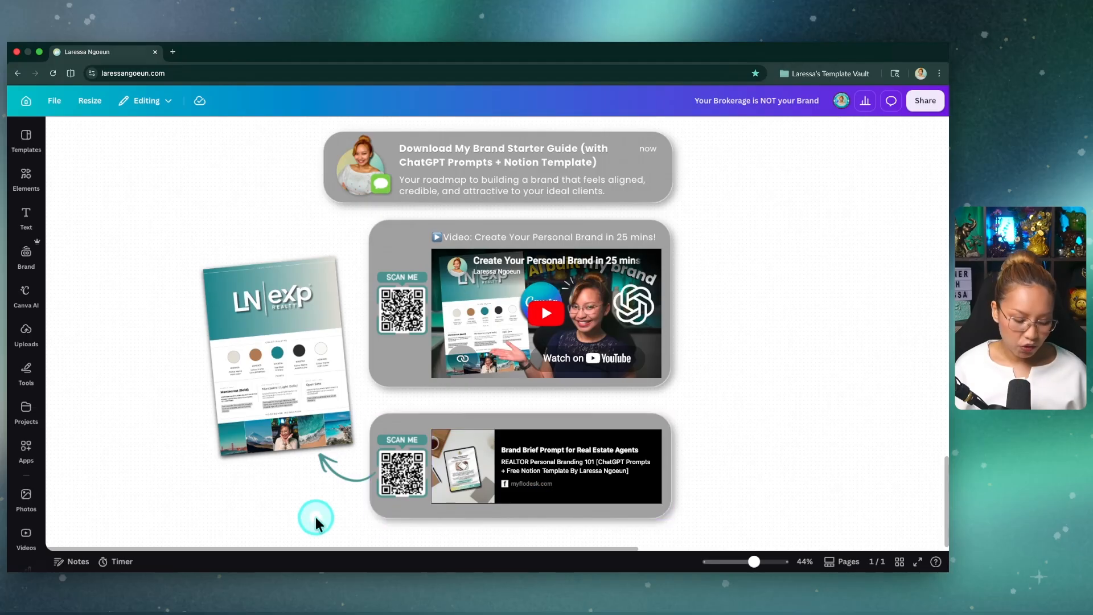
pyautogui.press('alt')
pyautogui.moveTo(273, 522)
pyautogui.mouseDown()
pyautogui.moveTo(392, 463)
pyautogui.moveTo(373, 317)
pyautogui.mouseUp()
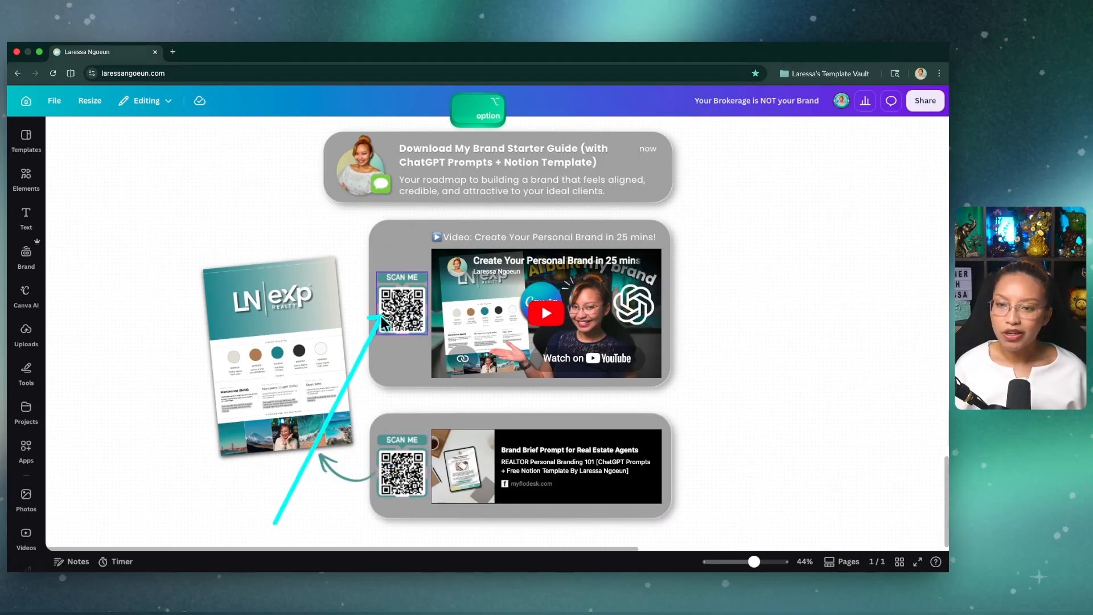
pyautogui.click(694, 408)
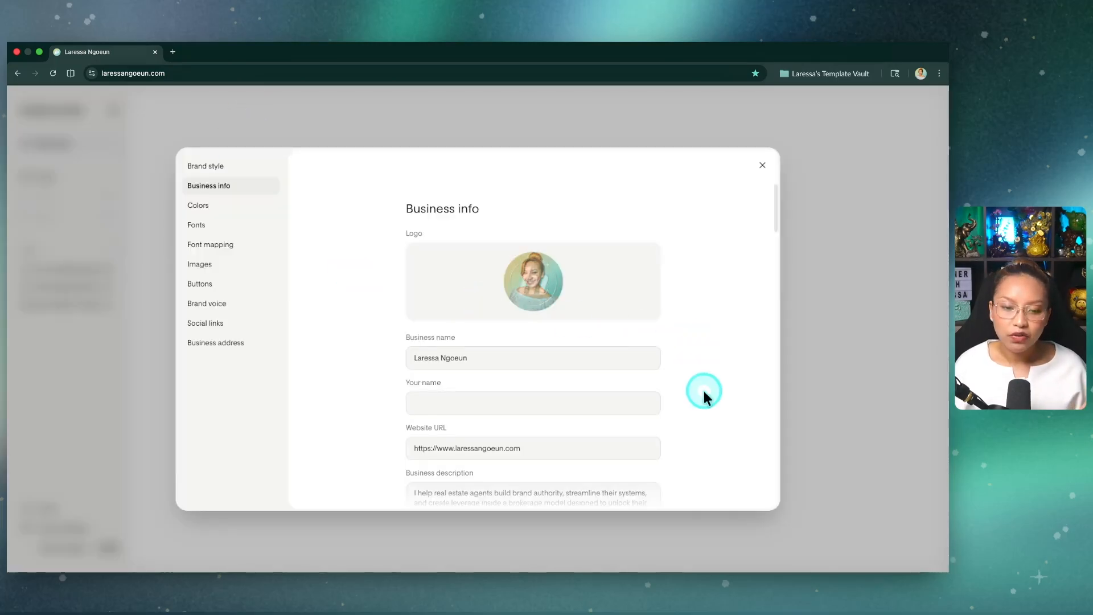
# Review the brand's business info, colors, fonts, font mapping, images and buttons settings
pyautogui.scroll(-3, 701, 393)
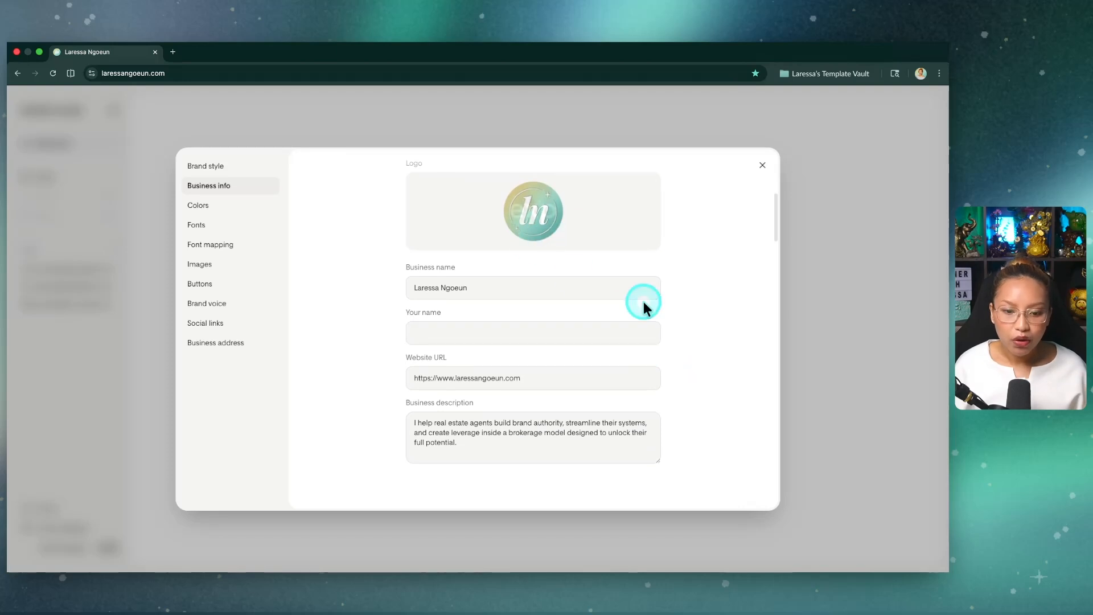
pyautogui.scroll(-6, 691, 333)
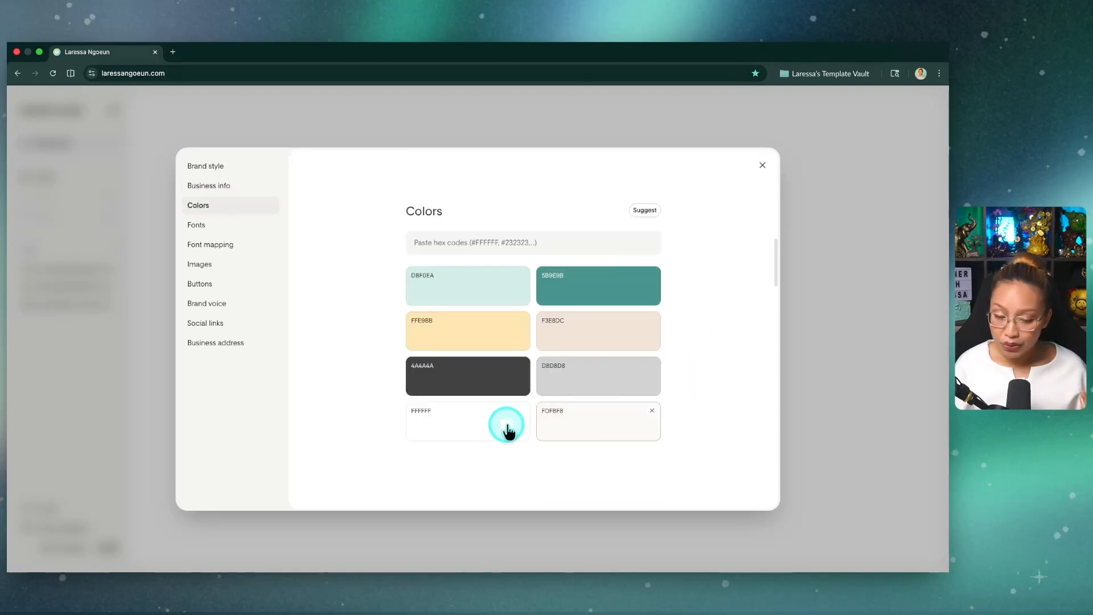
pyautogui.scroll(-5, 620, 387)
pyautogui.scroll(-5, 466, 388)
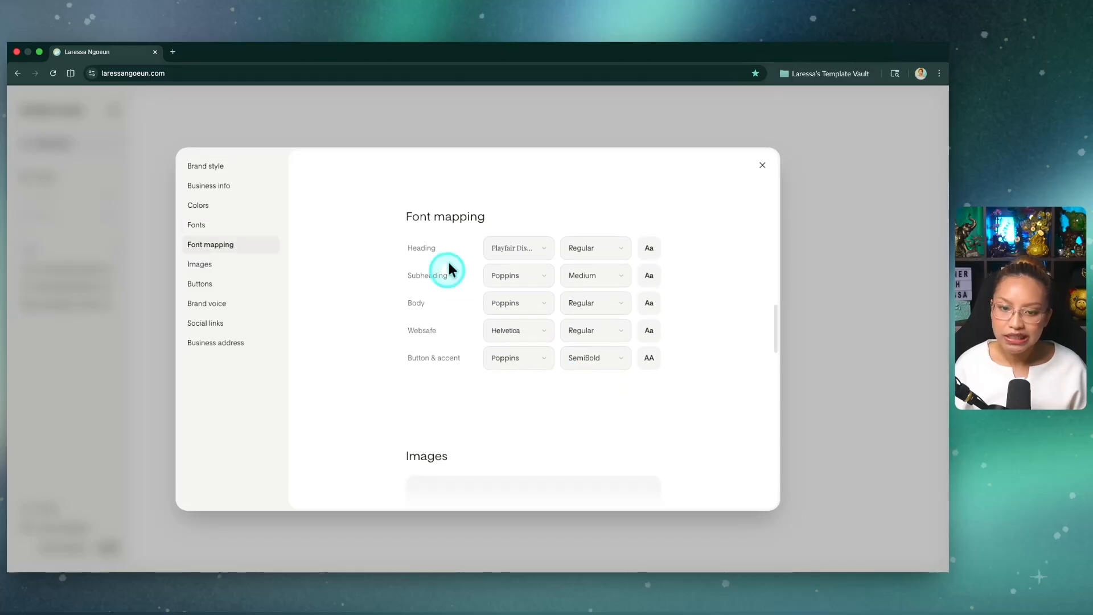
pyautogui.scroll(-5, 622, 404)
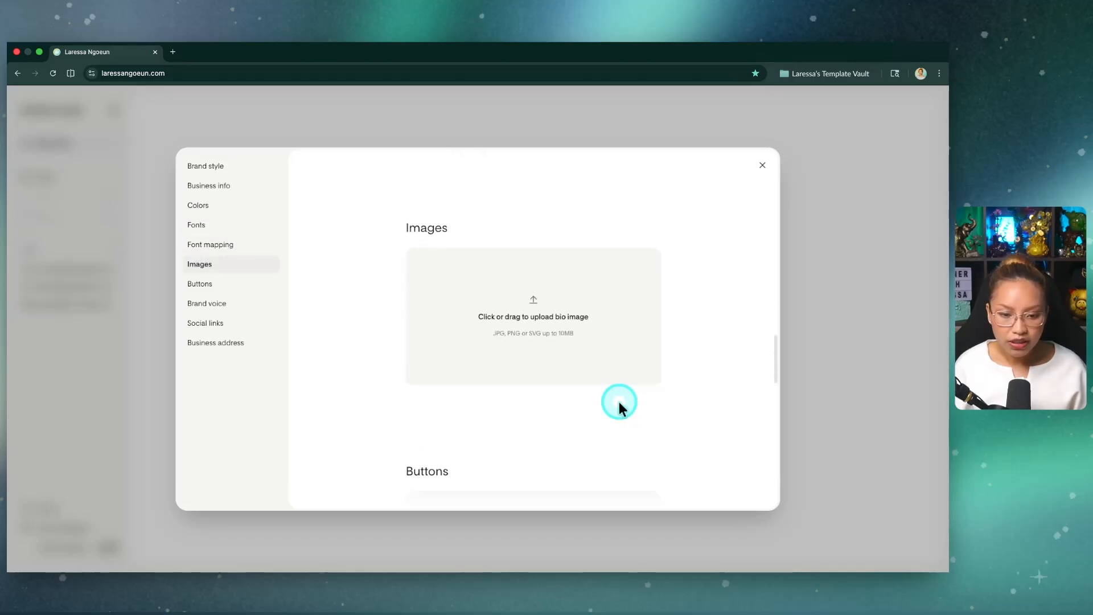
pyautogui.scroll(-3, 619, 401)
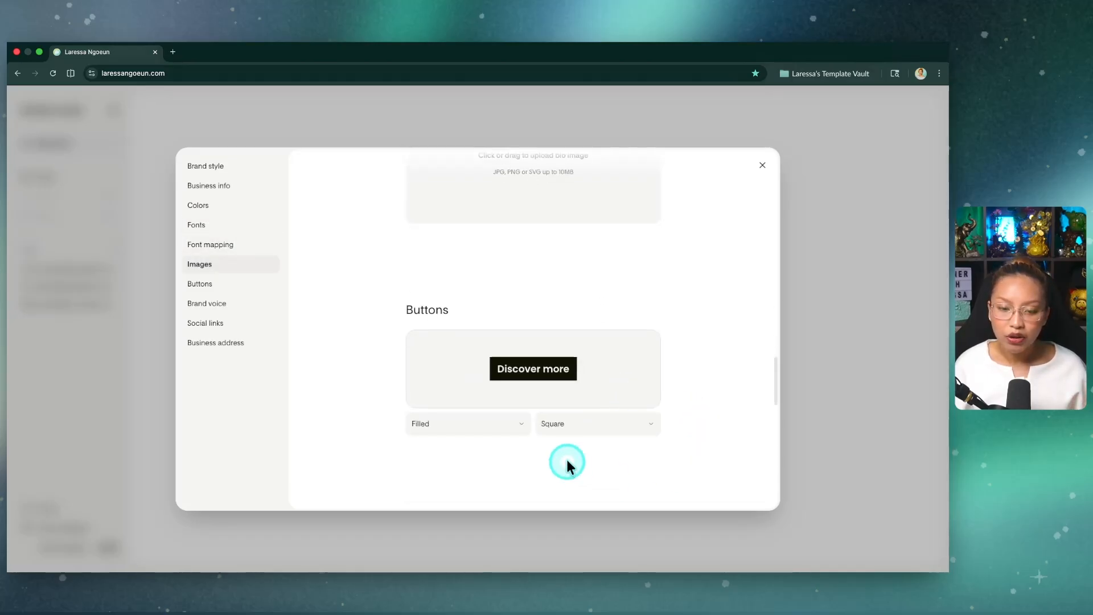
pyautogui.scroll(-1, 603, 443)
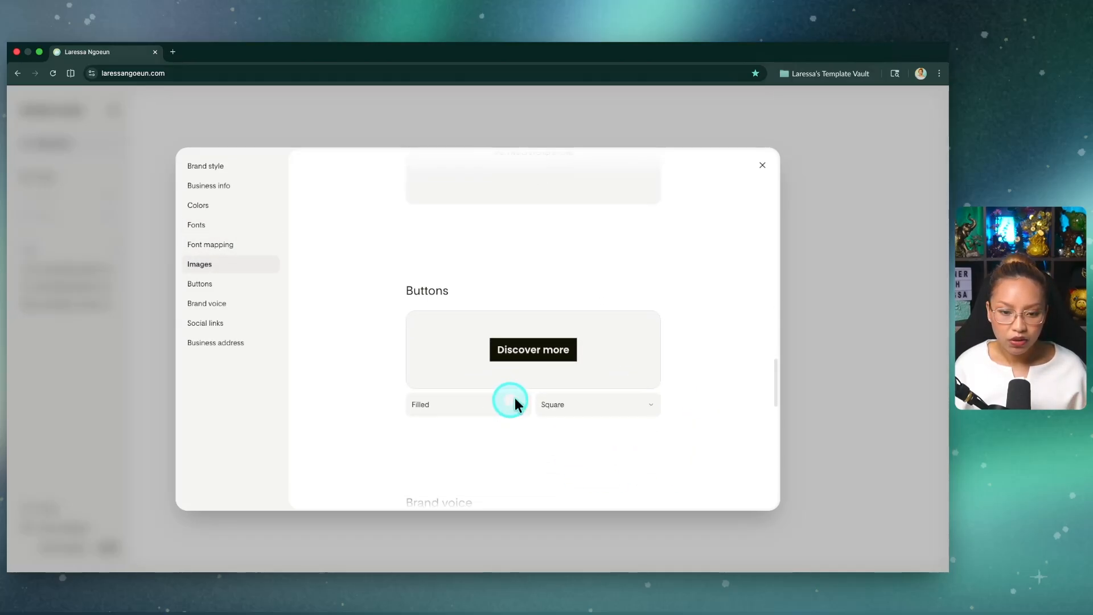
# Try the Outline style for the brand buttons, restore Filled, and check the corner shape options
pyautogui.click(473, 402)
pyautogui.click(466, 483)
pyautogui.click(465, 411)
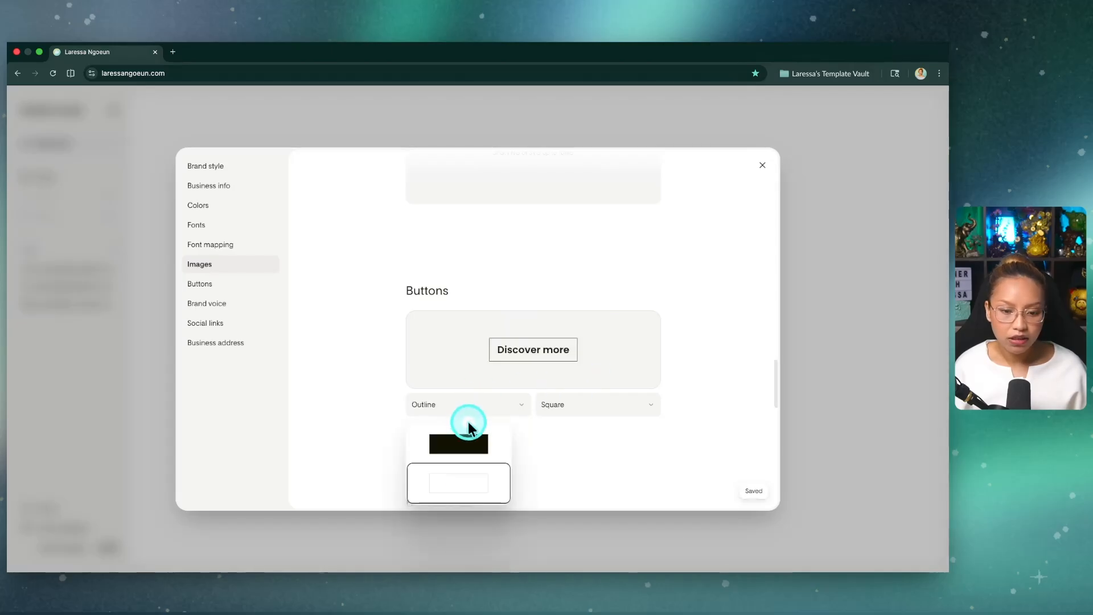
pyautogui.click(467, 435)
pyautogui.click(575, 406)
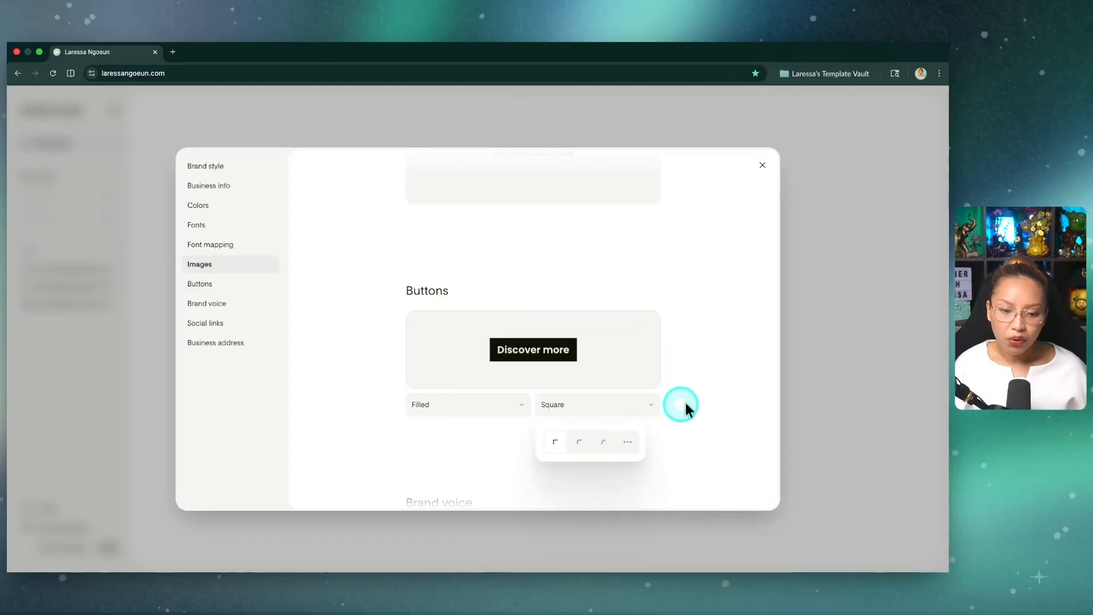
pyautogui.click(729, 407)
# Check the brand voice section and the saved Instagram and YouTube social links
pyautogui.scroll(-3, 723, 407)
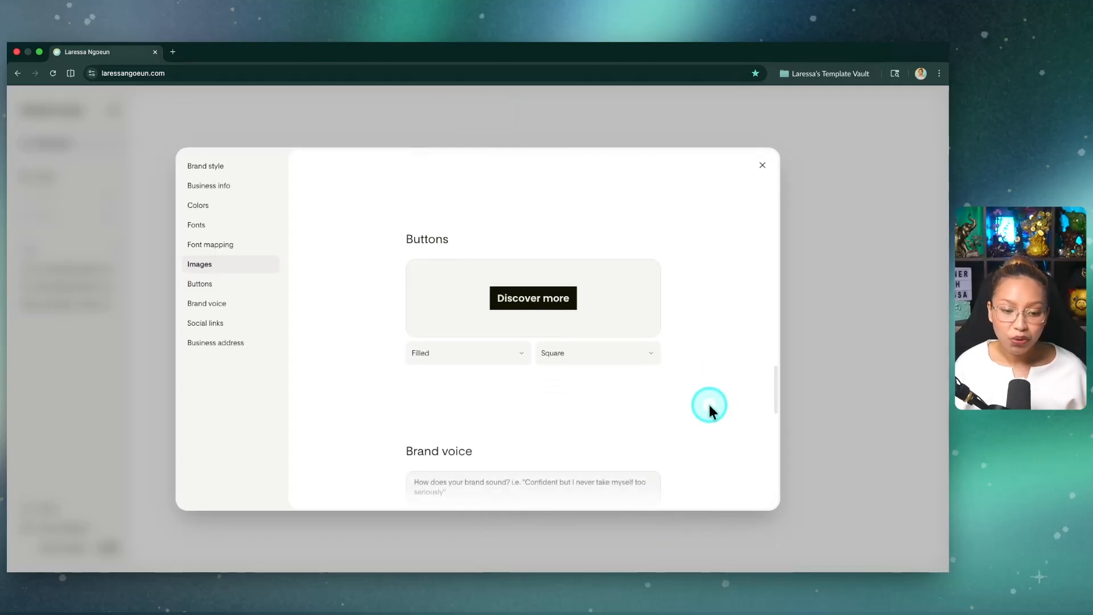
pyautogui.scroll(-2, 708, 406)
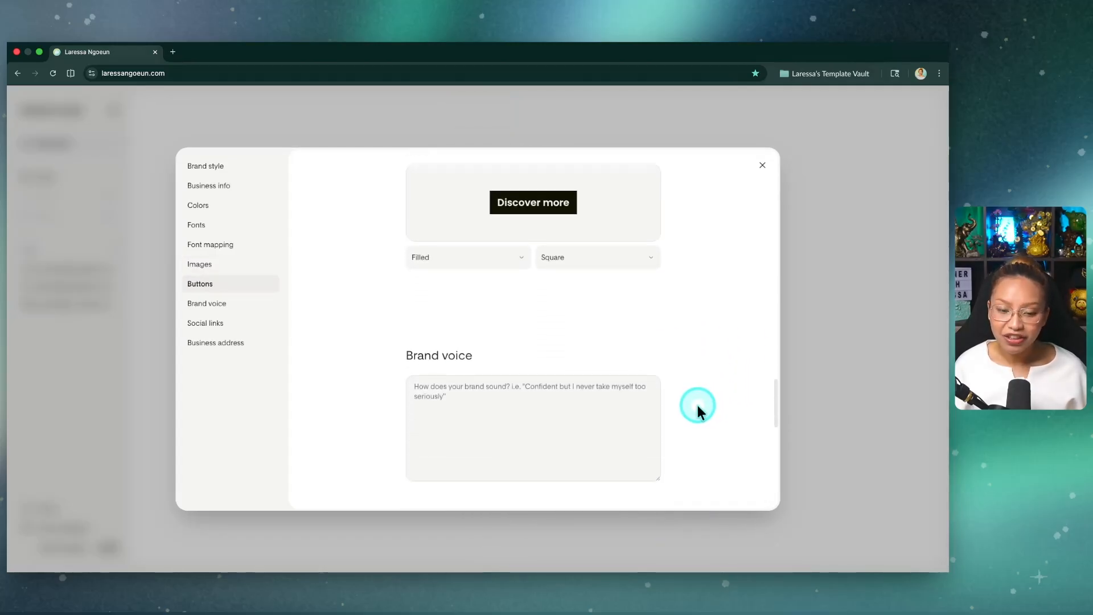
pyautogui.scroll(-5, 696, 402)
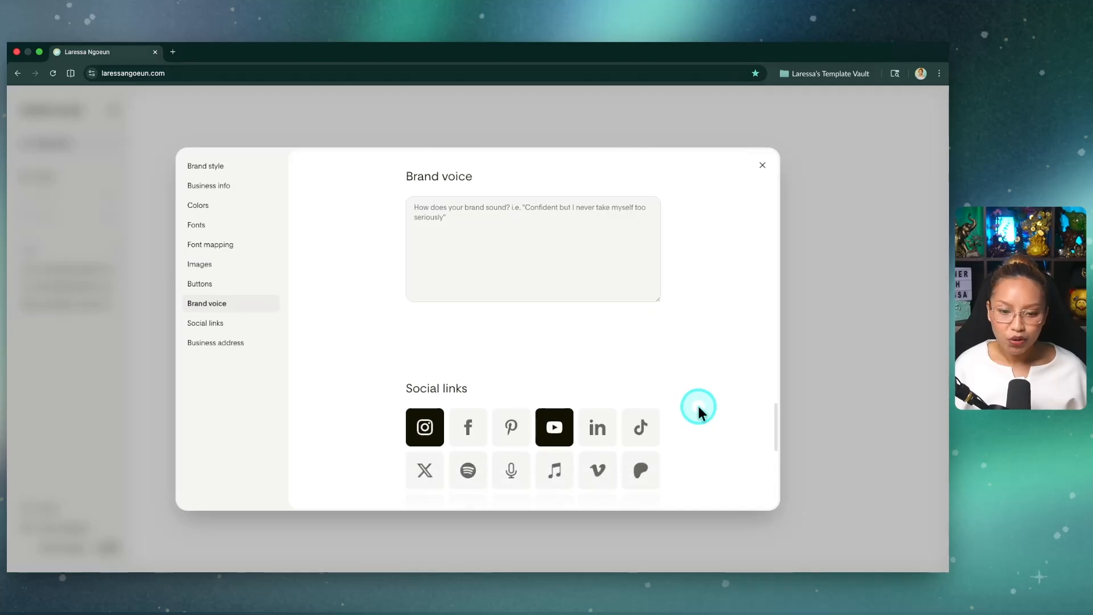
pyautogui.scroll(-2, 698, 406)
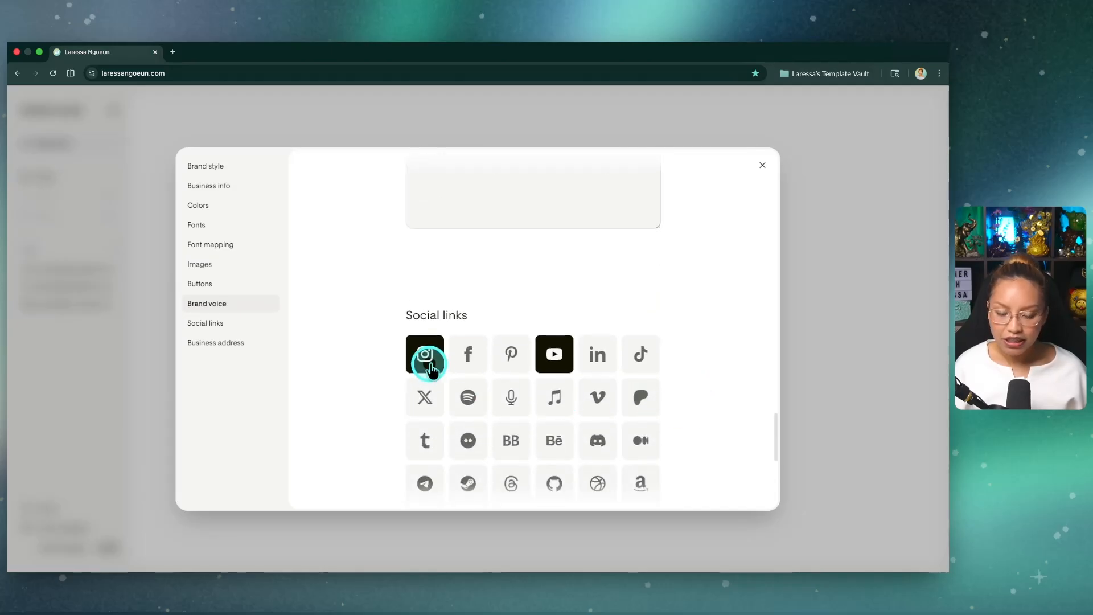
pyautogui.click(430, 364)
pyautogui.click(554, 353)
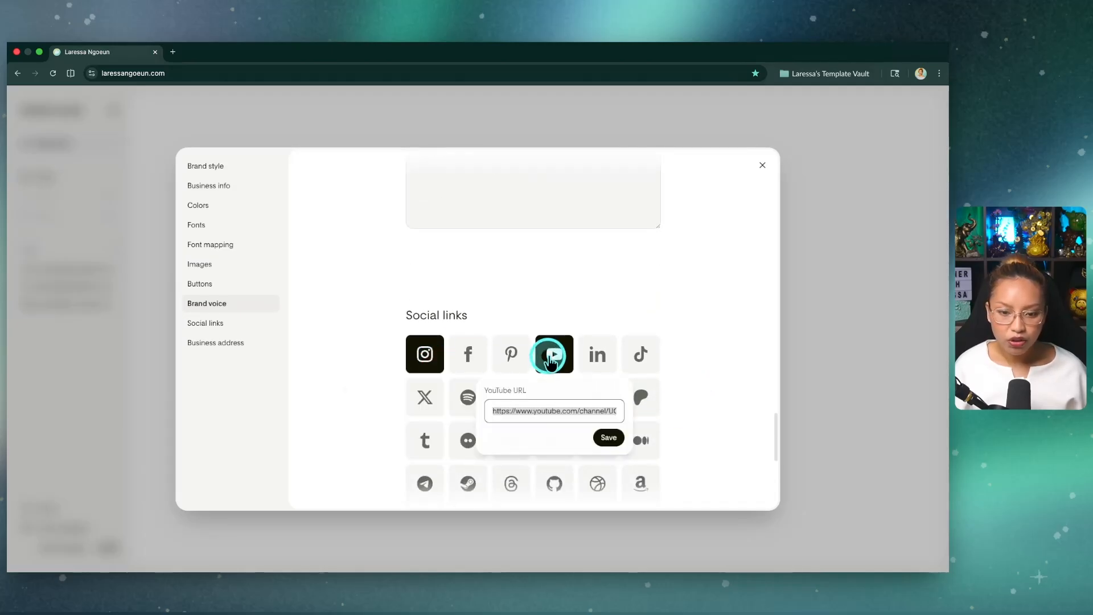
pyautogui.click(719, 395)
# Check the saved website link in the social links and close the brand settings
pyautogui.scroll(-3, 706, 403)
pyautogui.press('ctrl')
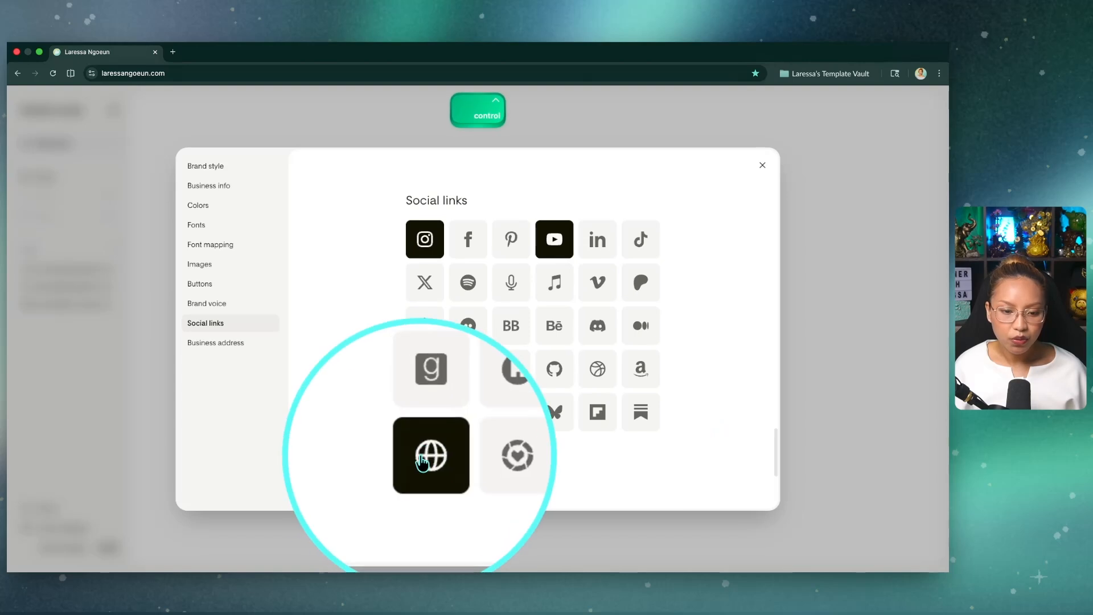
pyautogui.click(424, 455)
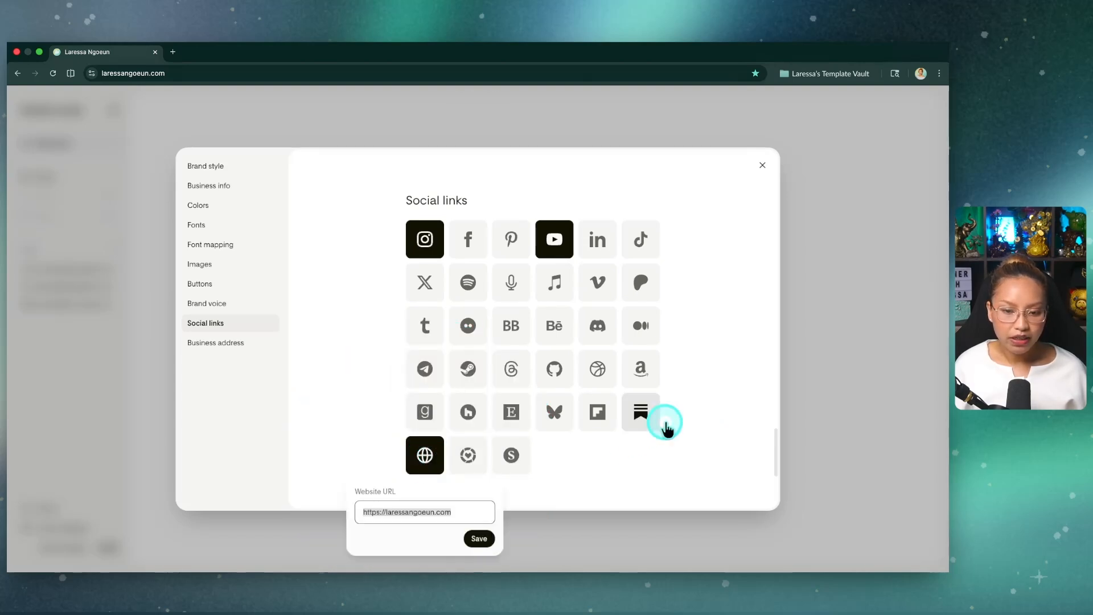
pyautogui.click(698, 408)
pyautogui.click(762, 166)
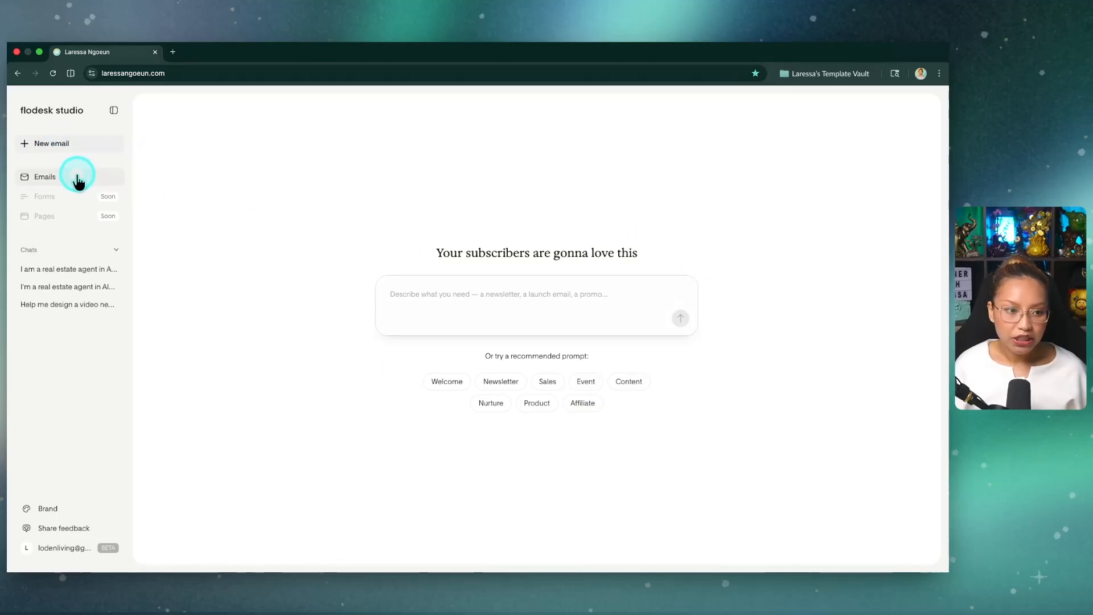
# Open the list of existing emails and look over the saved designs
pyautogui.press('ctrl')
pyautogui.click(61, 181)
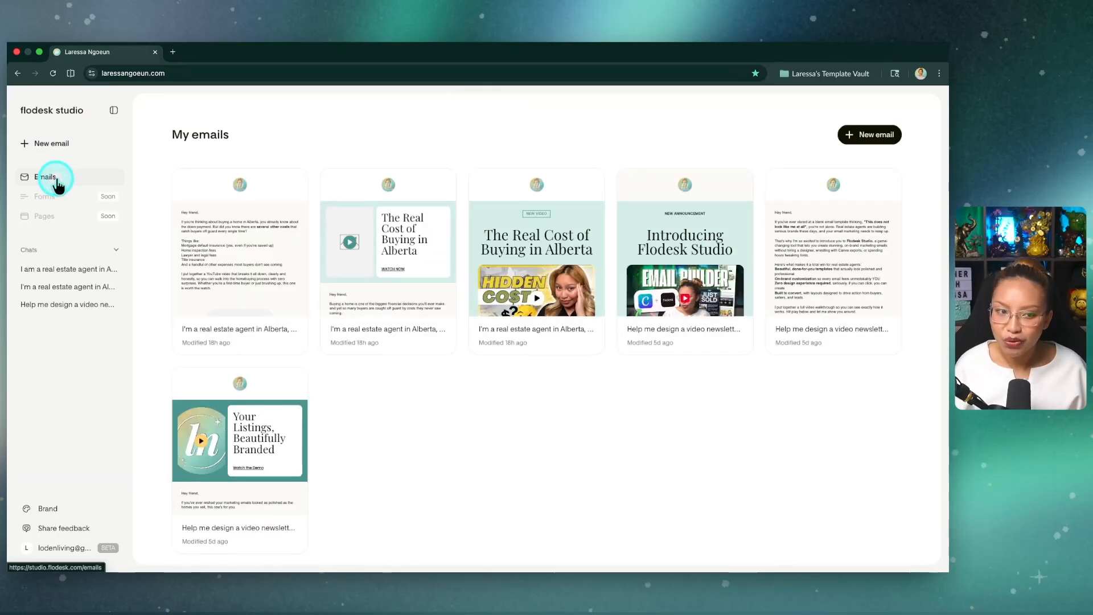
pyautogui.press('ctrl')
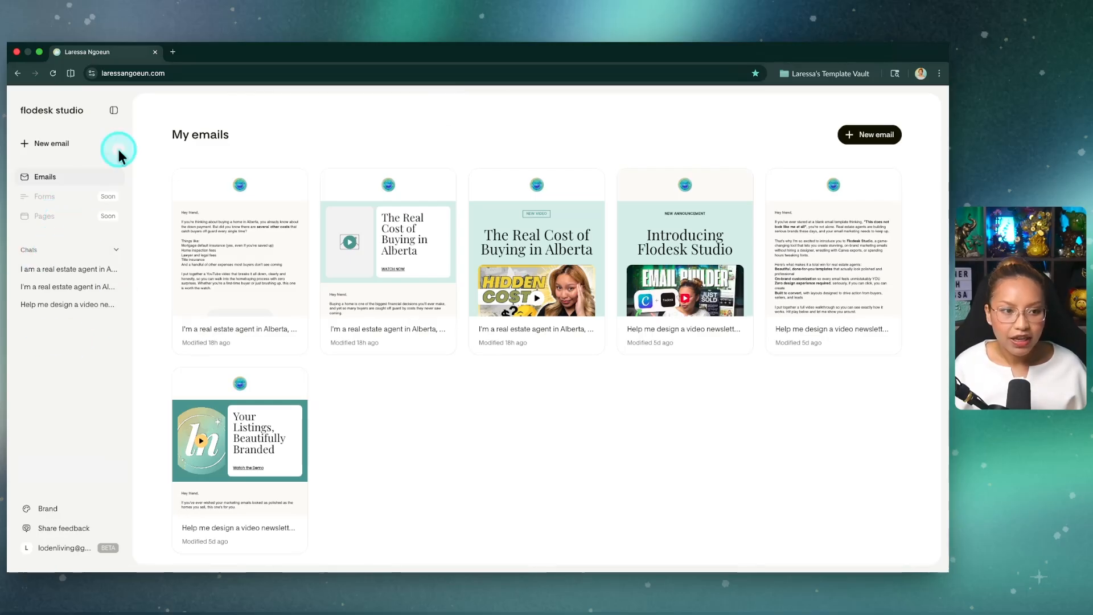
# Start a new email and paste the prompt for a client newsletter promoting the video "Breaking Down All The Costs Of Buying a Home in Alberta"
pyautogui.click(62, 146)
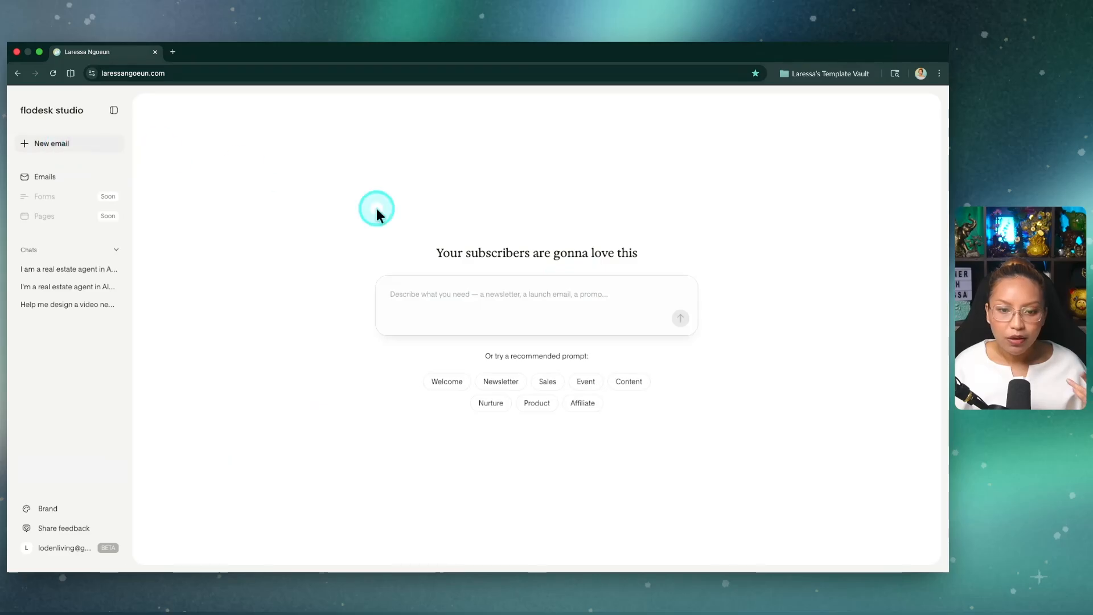
pyautogui.click(483, 295)
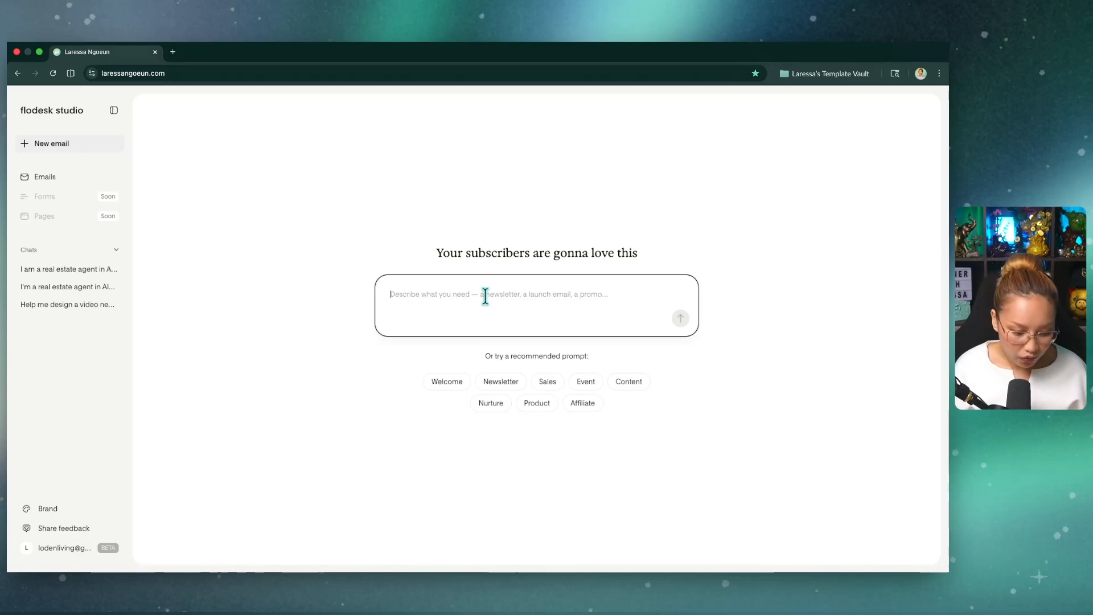
pyautogui.press('super+v')
pyautogui.click(485, 295)
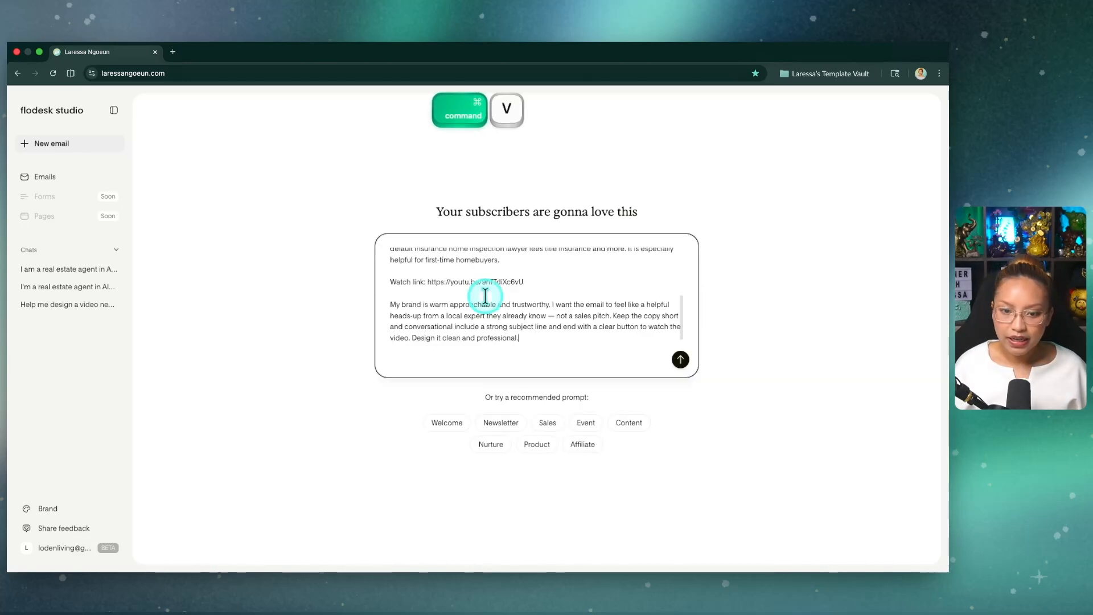
# Read through the pasted newsletter prompt, including video details and brand tone, and submit it to generate the email designs
pyautogui.scroll(3, 485, 295)
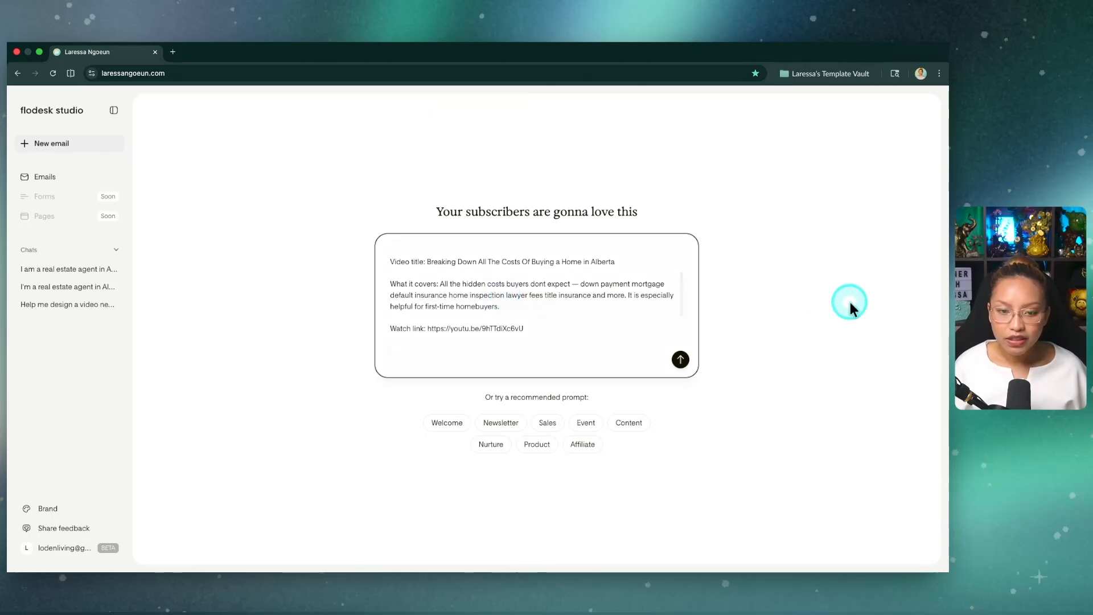
pyautogui.scroll(2, 561, 282)
pyautogui.scroll(2, 560, 282)
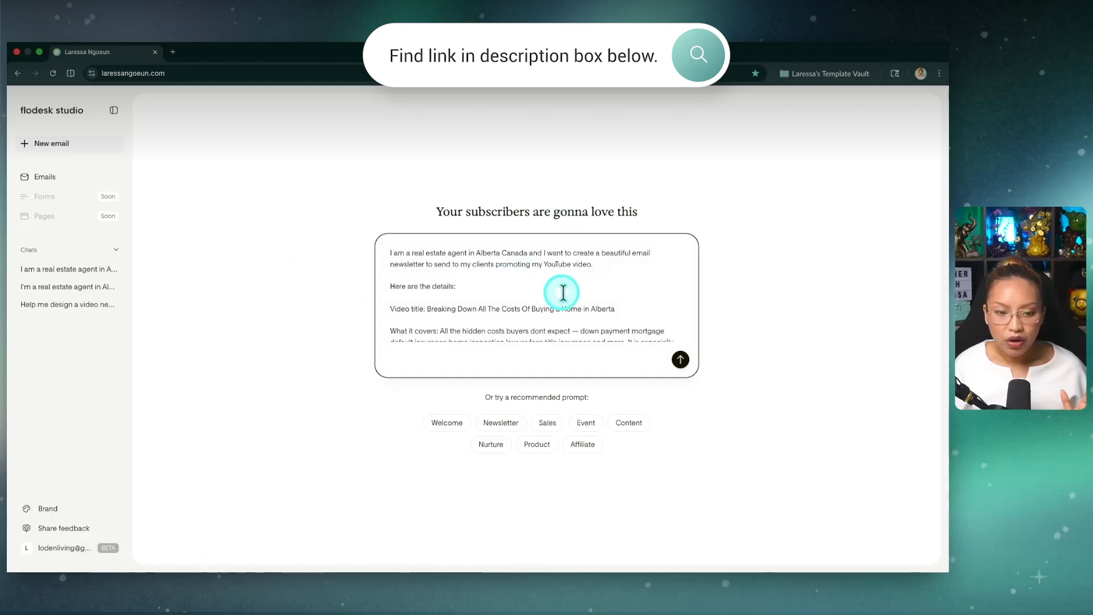
pyautogui.scroll(-1, 560, 290)
pyautogui.scroll(-1, 541, 298)
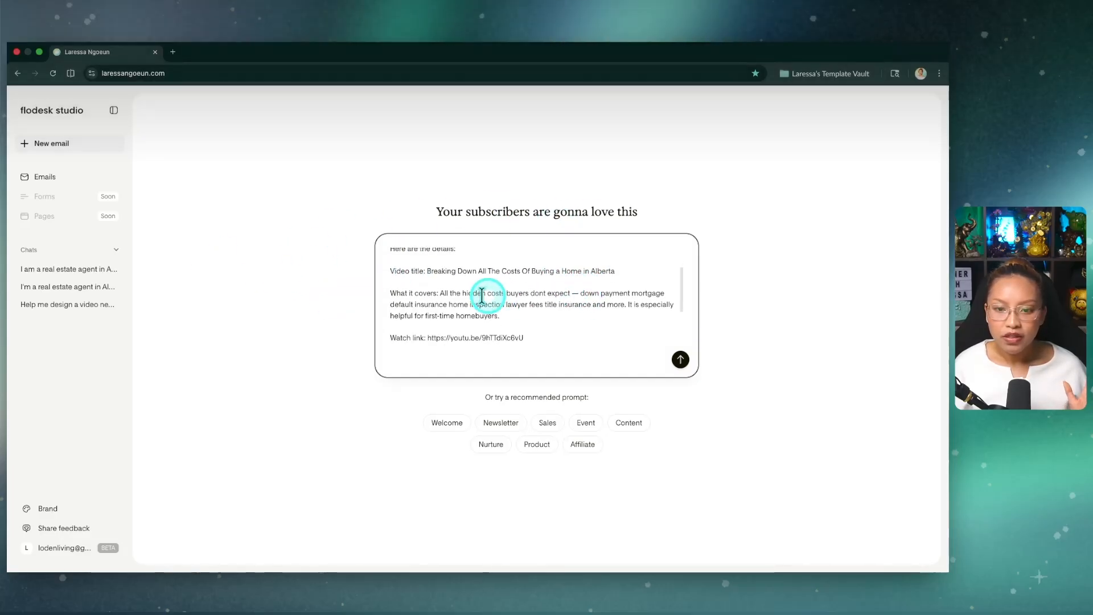
pyautogui.scroll(-2, 573, 298)
pyautogui.scroll(-1, 563, 310)
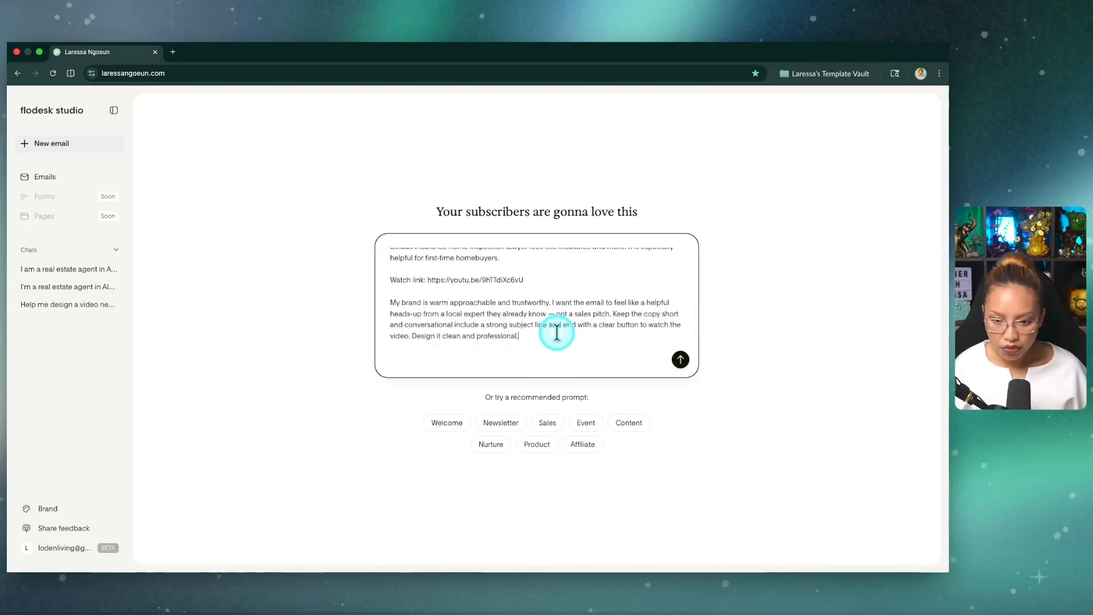
pyautogui.click(679, 358)
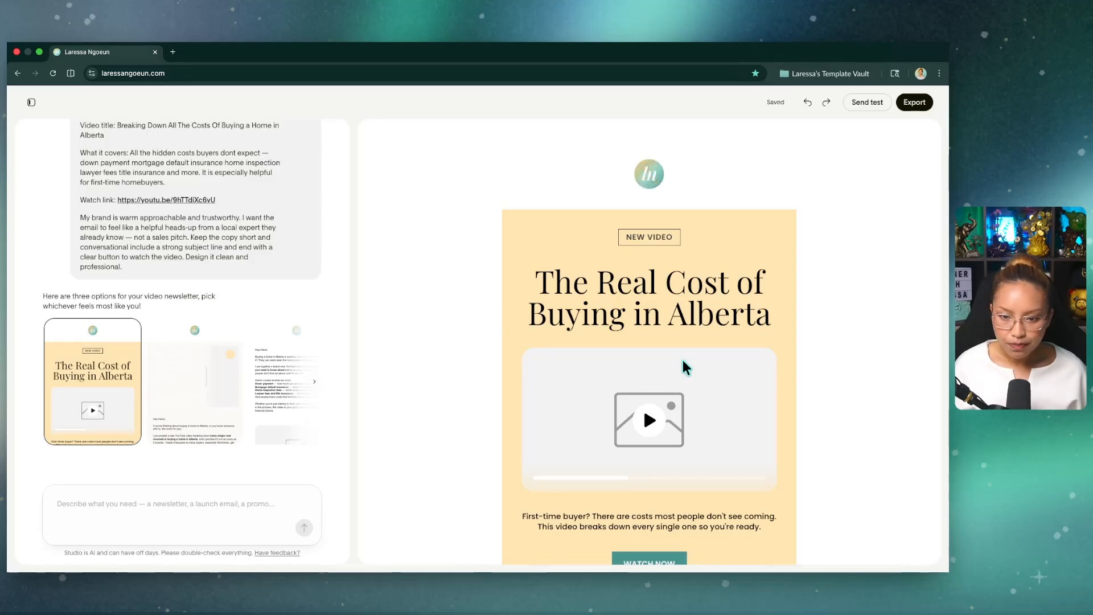
# Examine the generated newsletter options and the layout of the first design, "The Real Cost of Buying in Alberta"
pyautogui.click(365, 332)
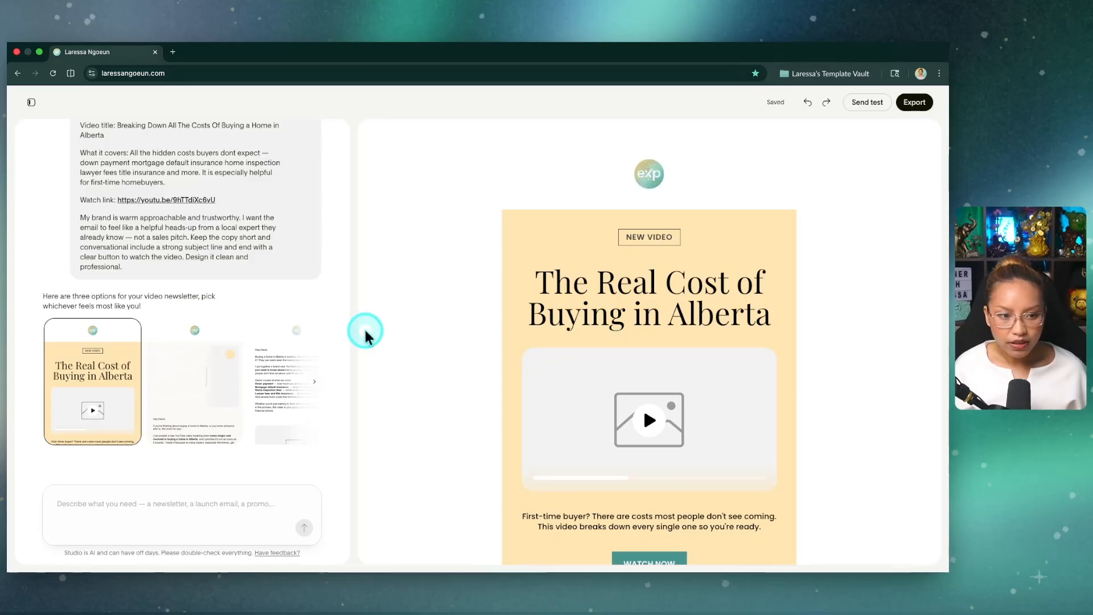
pyautogui.scroll(1, 183, 308)
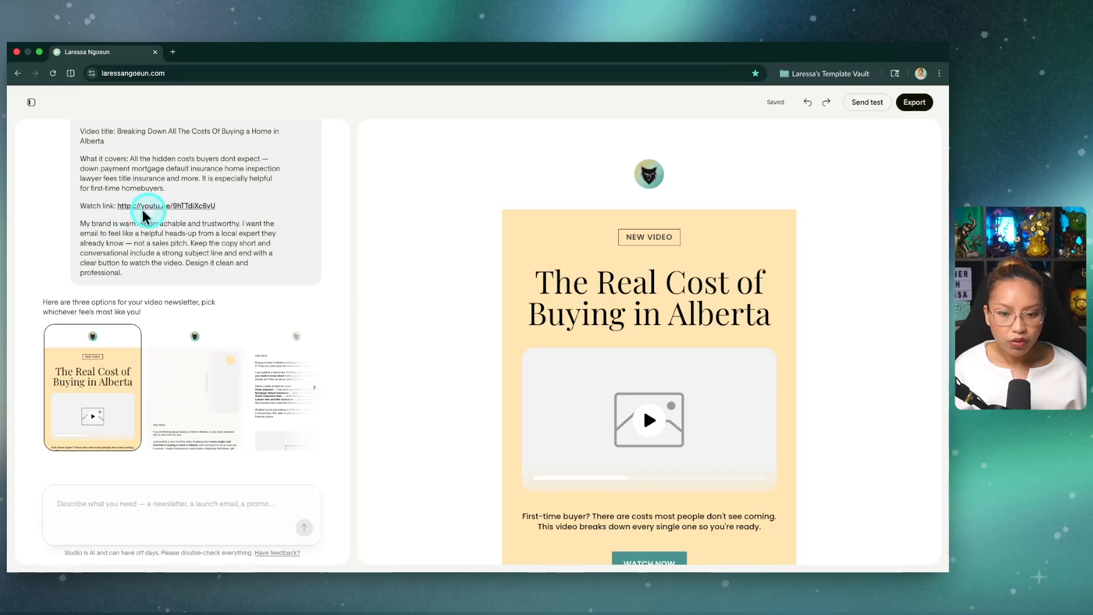
pyautogui.scroll(-1, 702, 442)
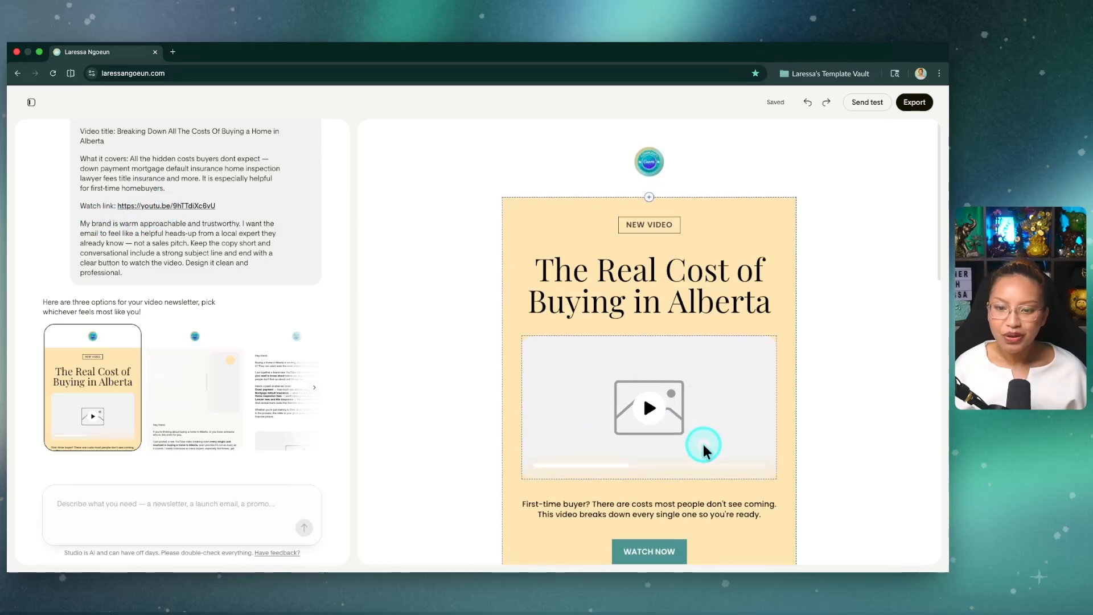
pyautogui.scroll(-1, 796, 398)
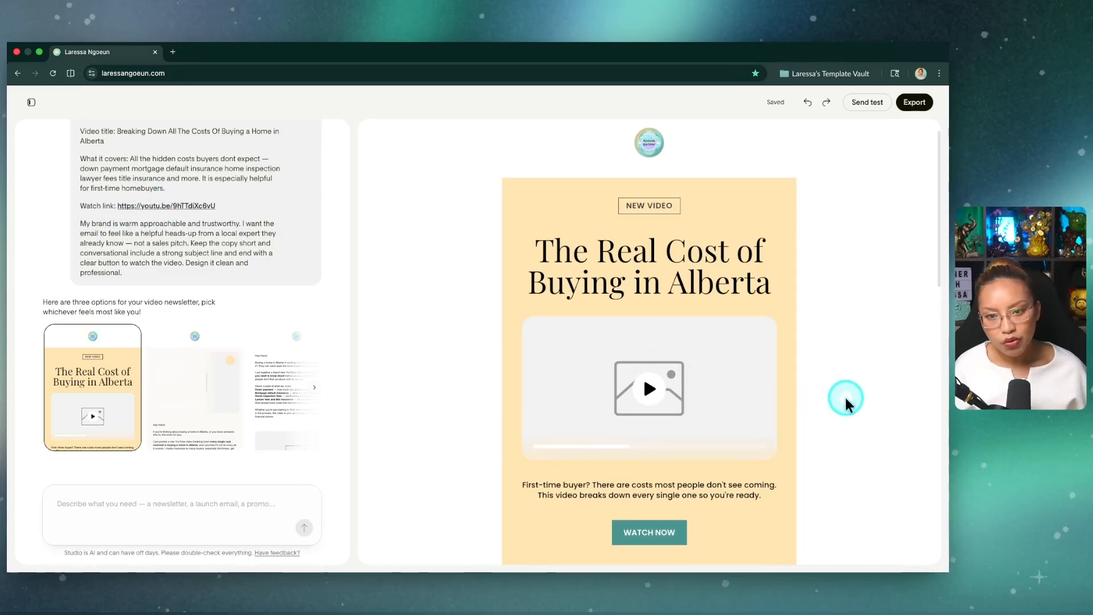
pyautogui.scroll(-1, 820, 393)
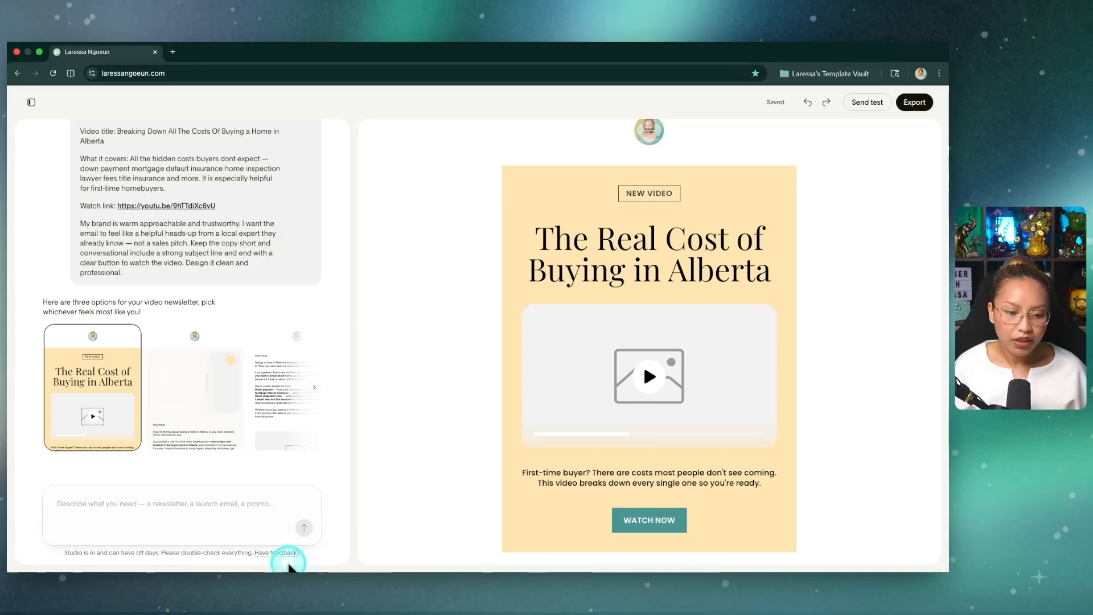
# Read through the first newsletter design, from the video header and body copy to the signature, Instagram photos and social links
pyautogui.scroll(-5, 829, 428)
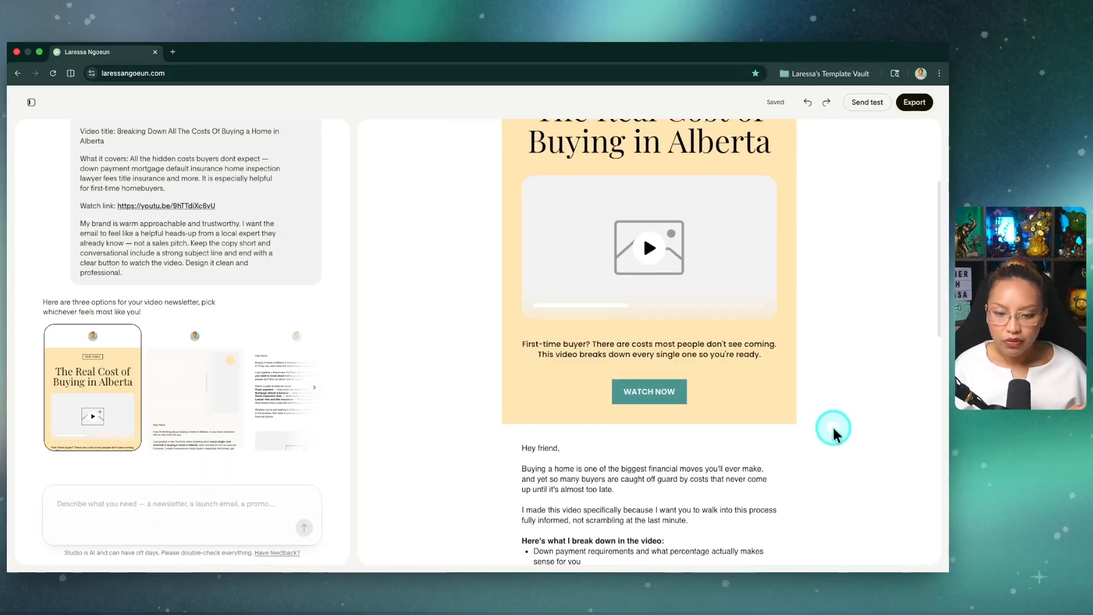
pyautogui.scroll(-5, 832, 428)
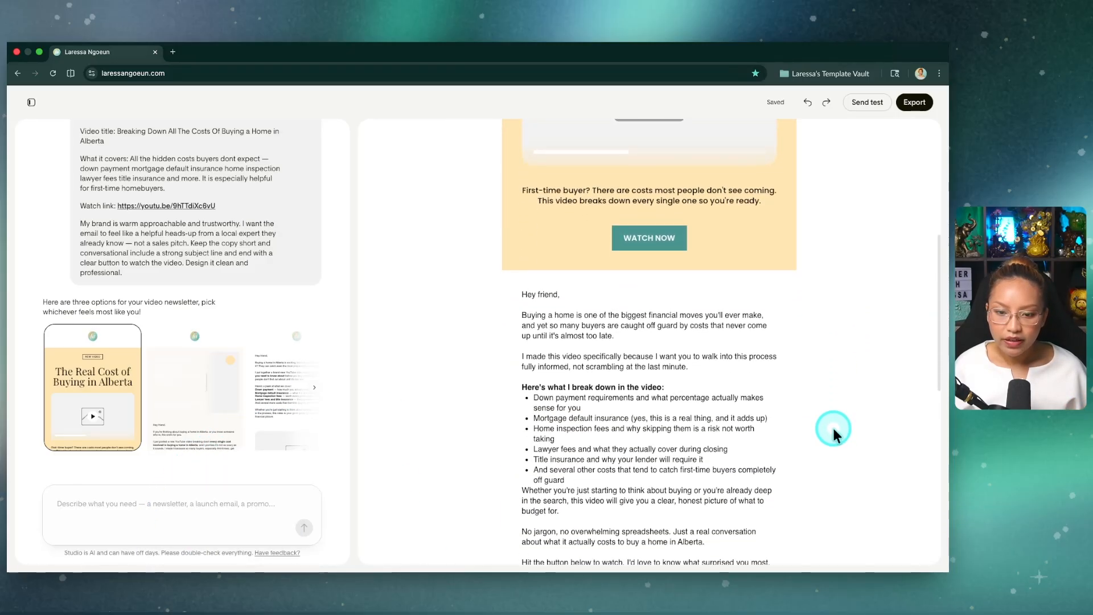
pyautogui.scroll(-1, 832, 428)
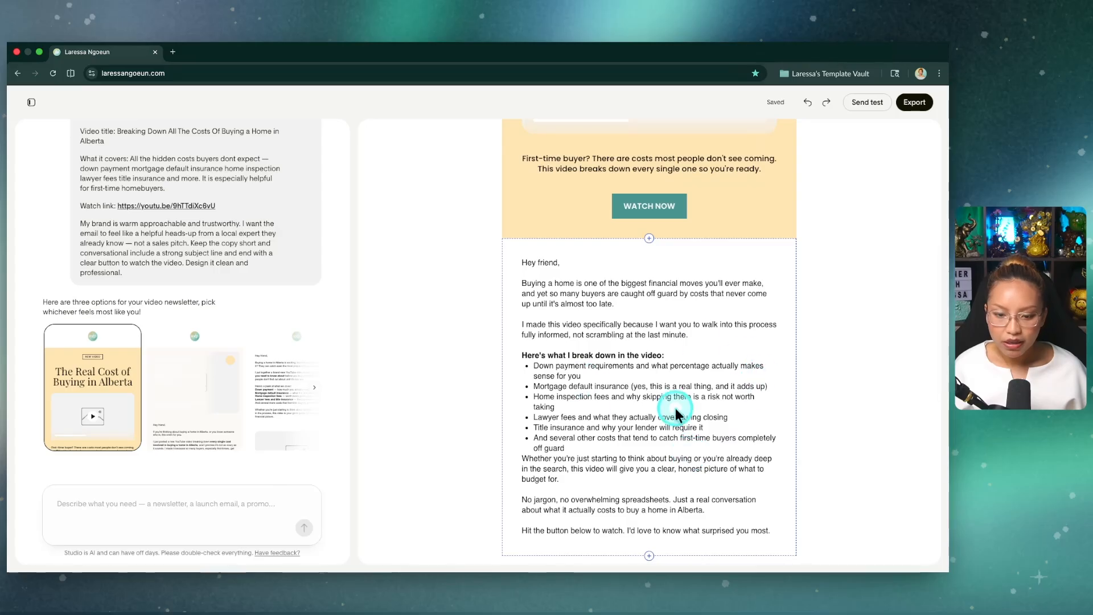
pyautogui.scroll(-3, 677, 414)
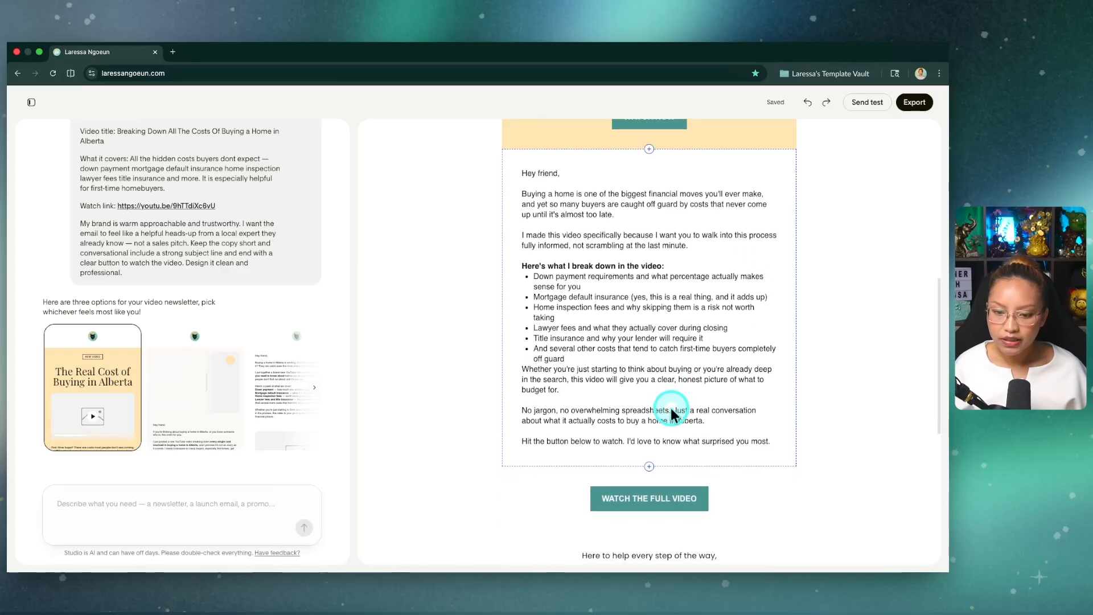
pyautogui.scroll(-2, 671, 421)
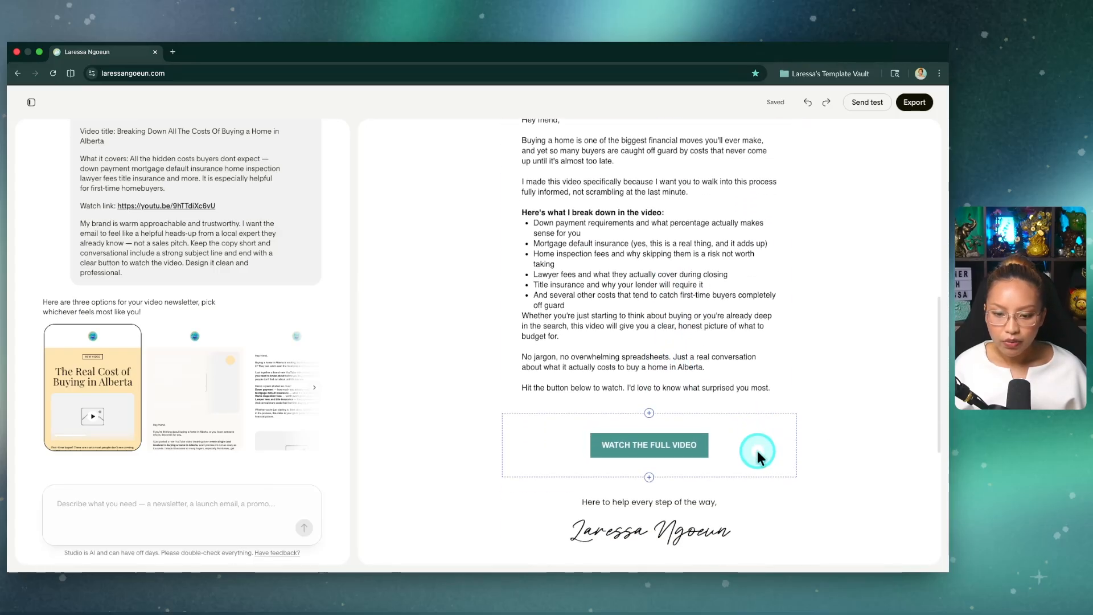
pyautogui.scroll(-3, 757, 451)
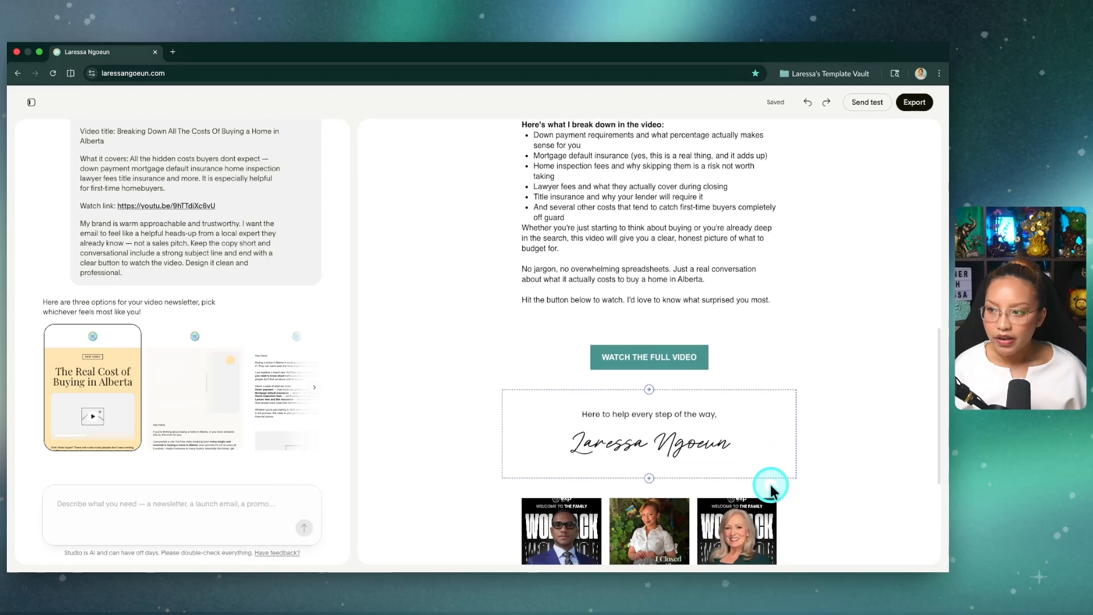
pyautogui.scroll(-1, 770, 488)
pyautogui.scroll(-1, 777, 483)
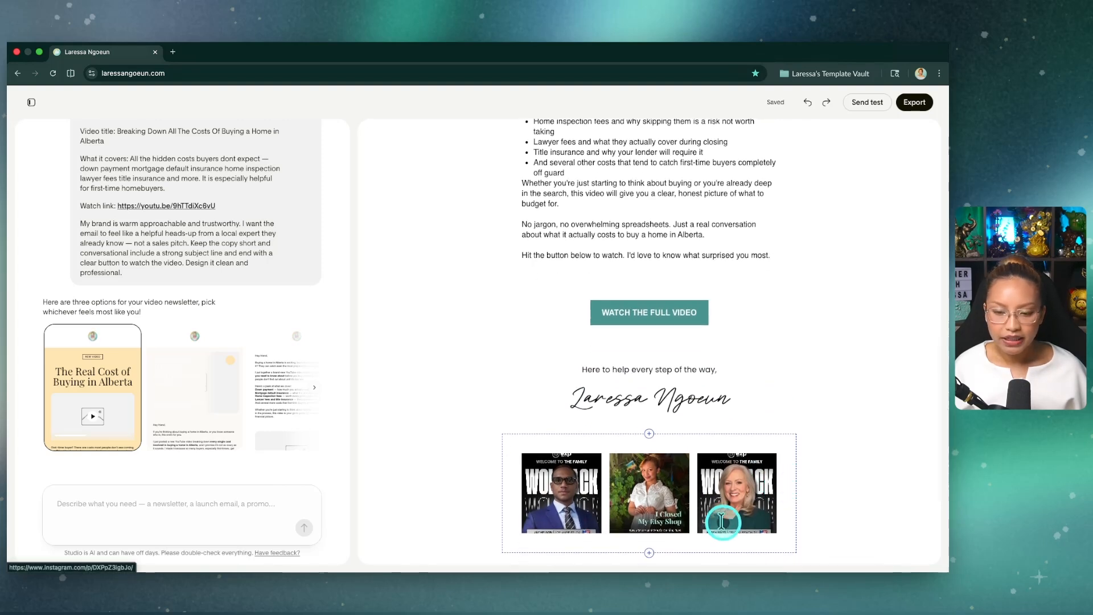
pyautogui.scroll(-1, 847, 497)
pyautogui.scroll(-1, 700, 457)
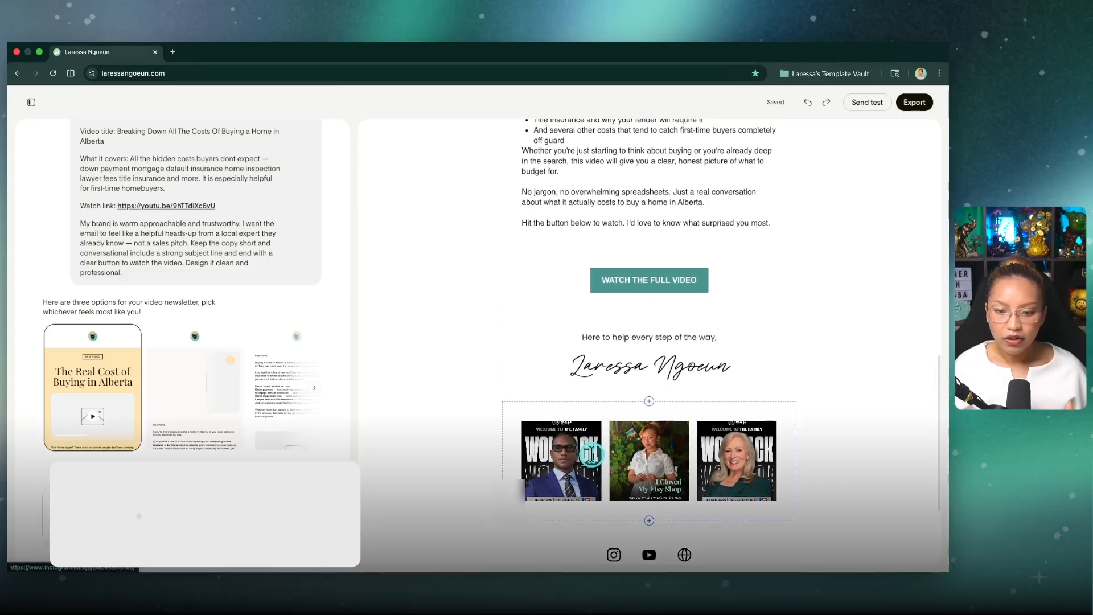
# Inspect the Instagram feed block's account settings in the first design, and return to the chat with the design options
pyautogui.click(595, 414)
pyautogui.scroll(1, 393, 398)
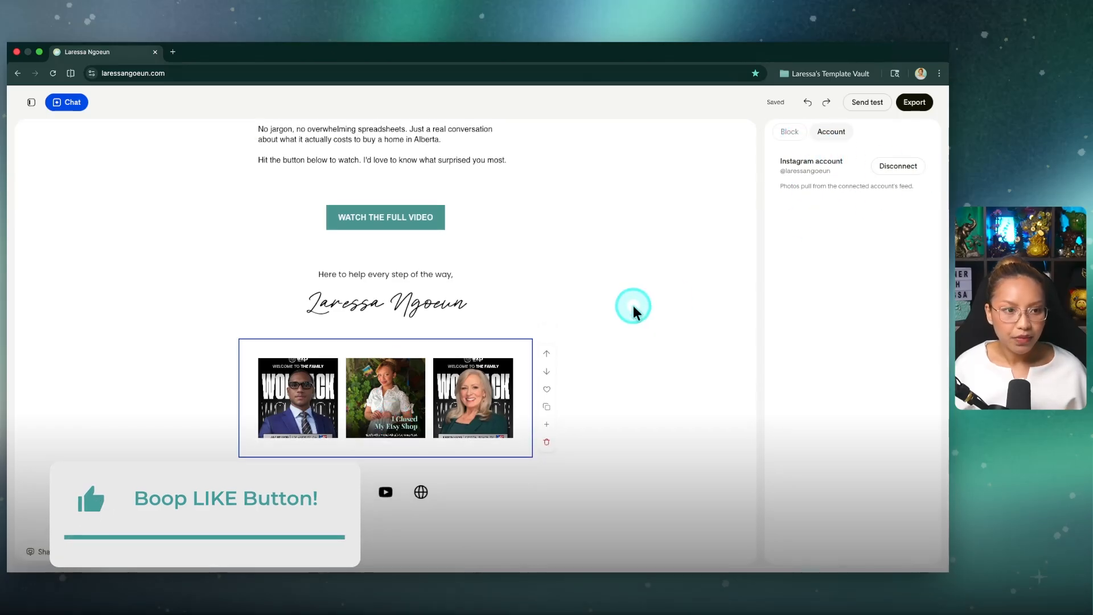
pyautogui.click(66, 104)
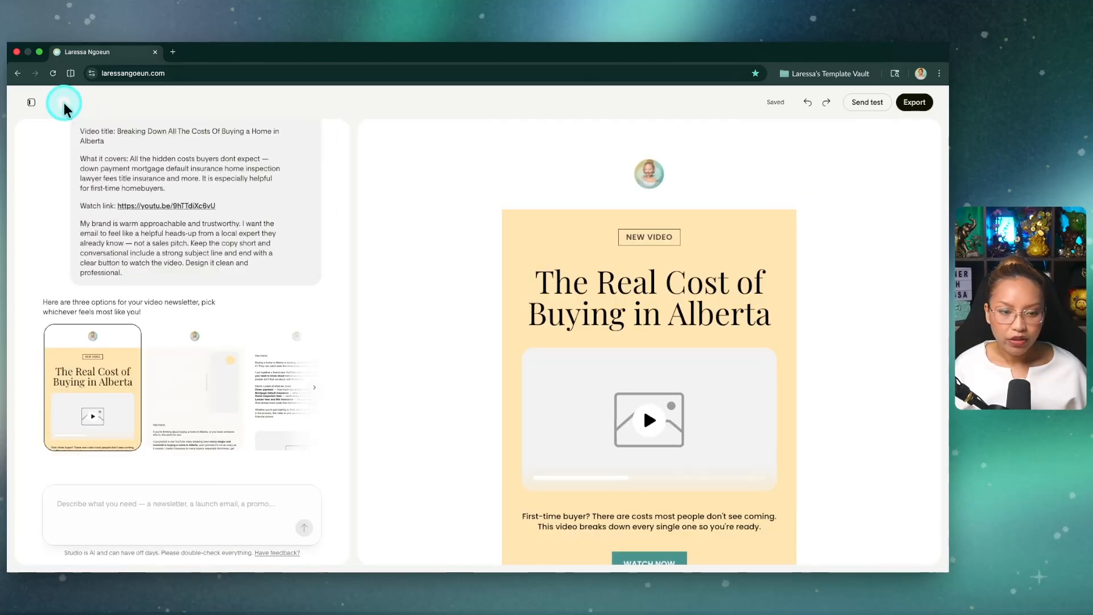
# Switch to the second newsletter option, inspect its pale banner heading and background settings, and read its body copy
pyautogui.click(202, 376)
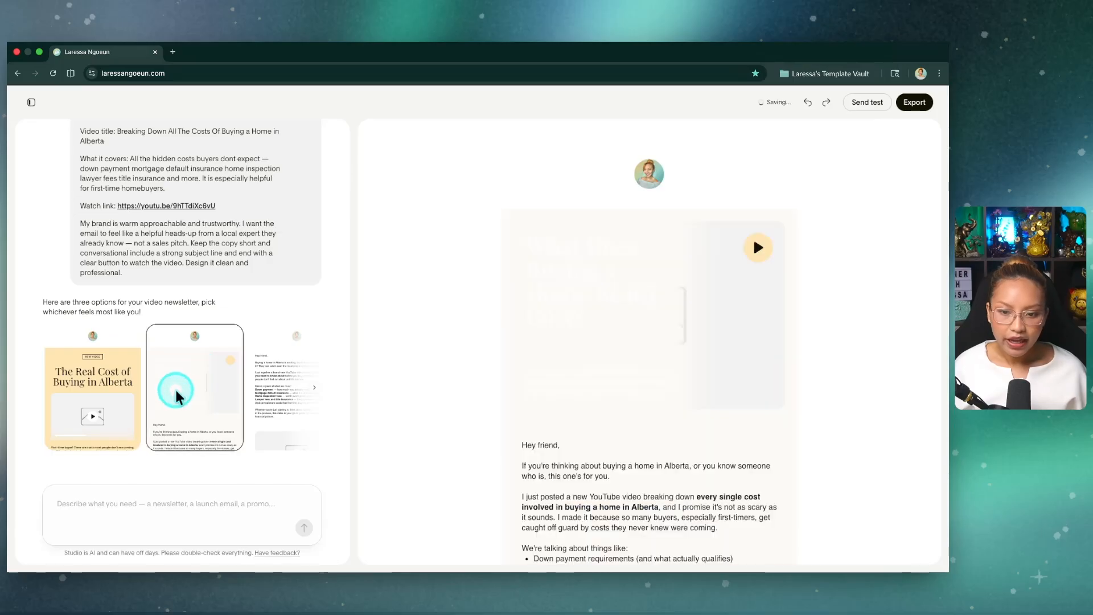
pyautogui.click(609, 262)
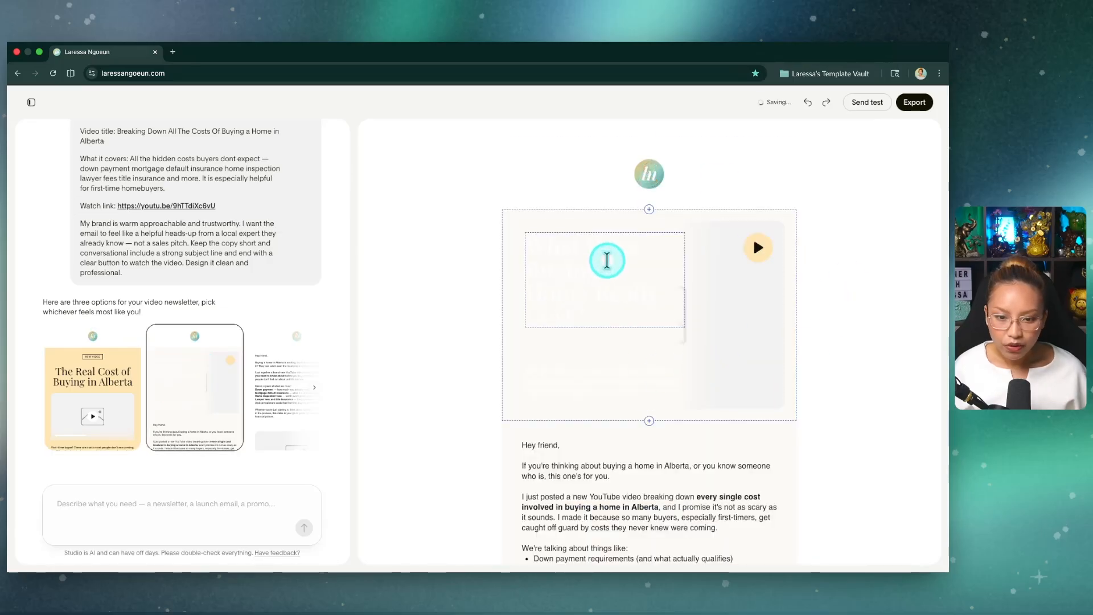
pyautogui.press('ctrl')
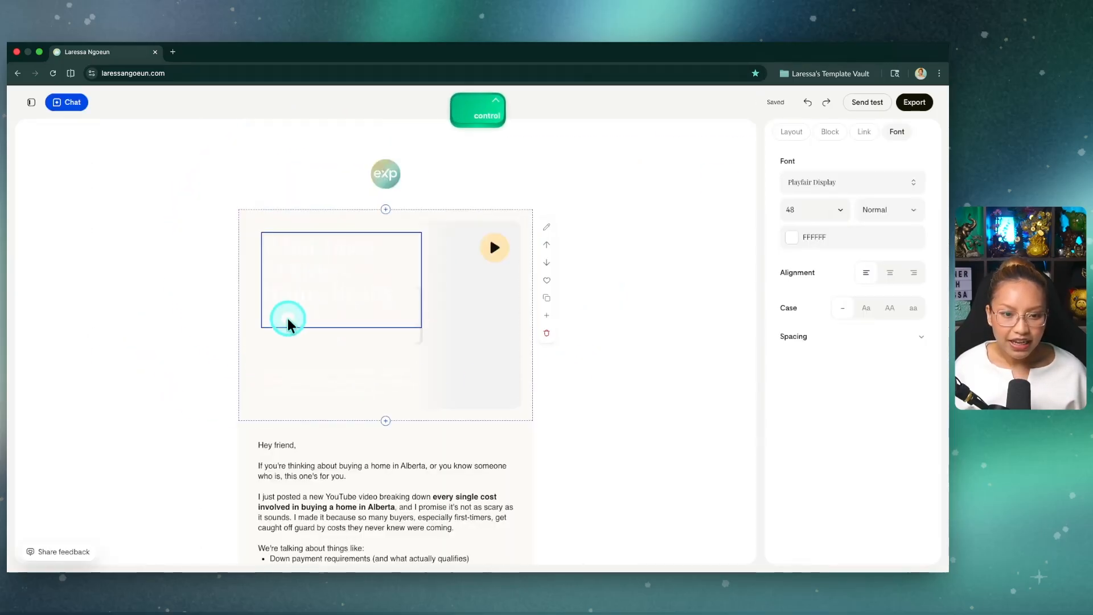
pyautogui.click(478, 364)
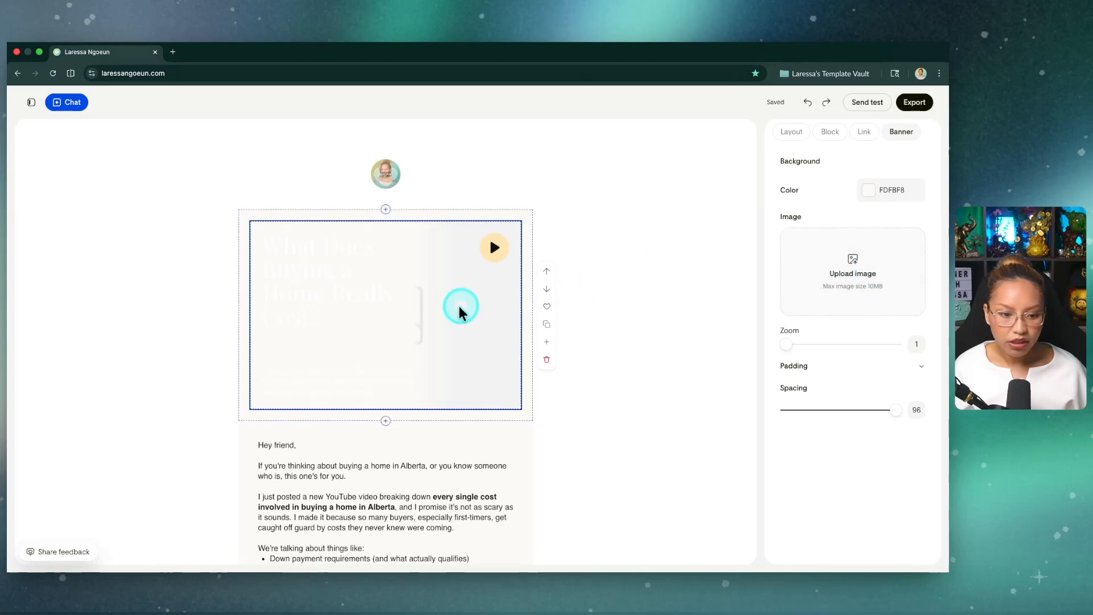
pyautogui.scroll(-3, 450, 310)
pyautogui.scroll(-5, 436, 315)
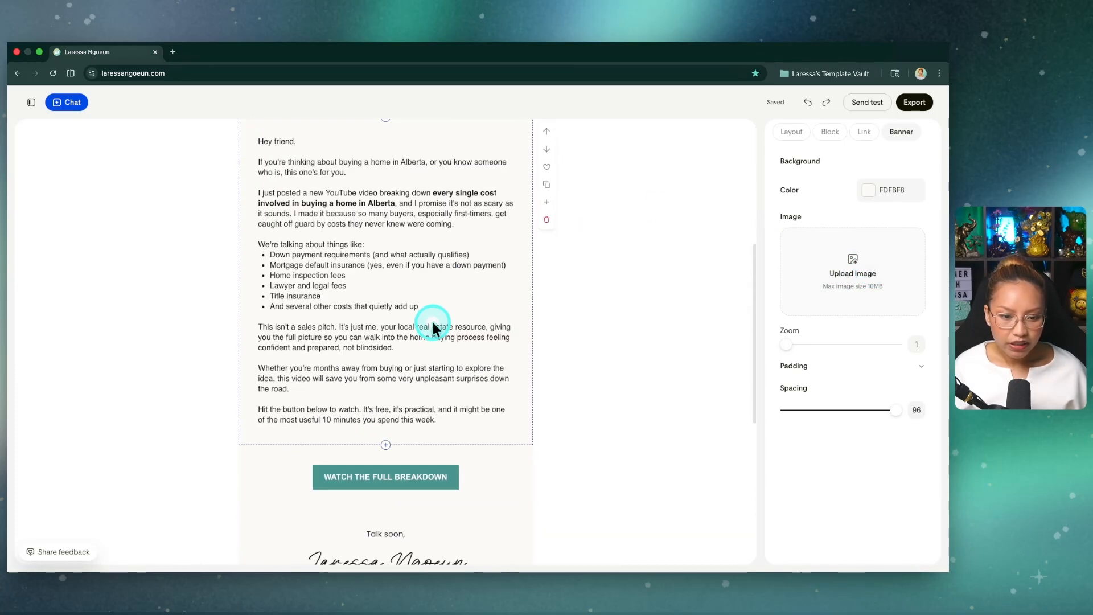
pyautogui.scroll(-2, 432, 328)
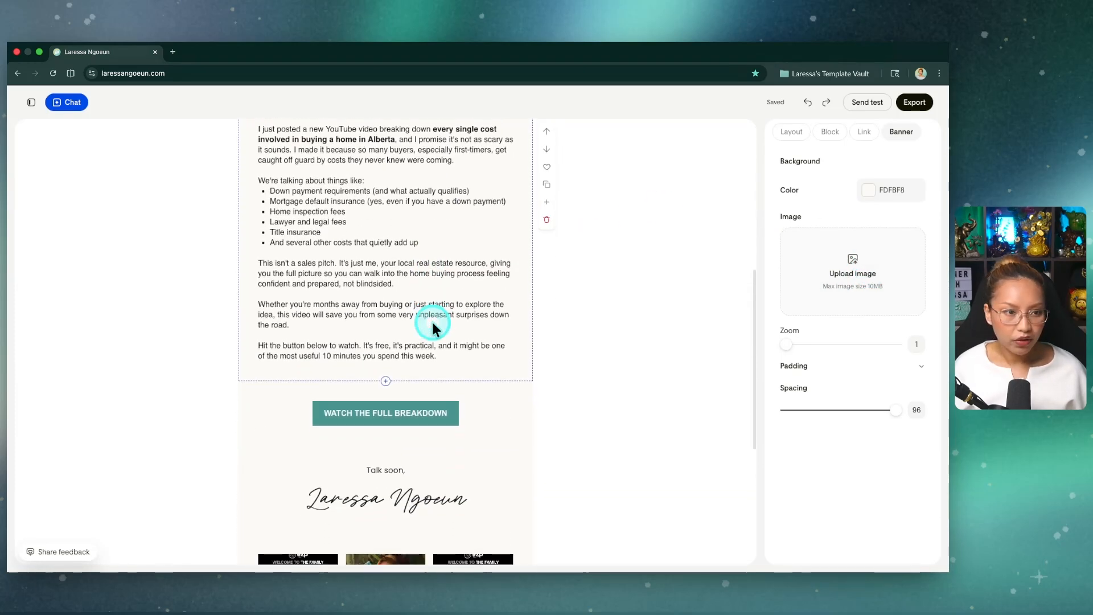
# Return to the design options, switch to the third newsletter layout, and review its letter text, video placeholder and watch button
pyautogui.click(65, 99)
pyautogui.click(253, 367)
pyautogui.click(528, 313)
pyautogui.scroll(-5, 765, 367)
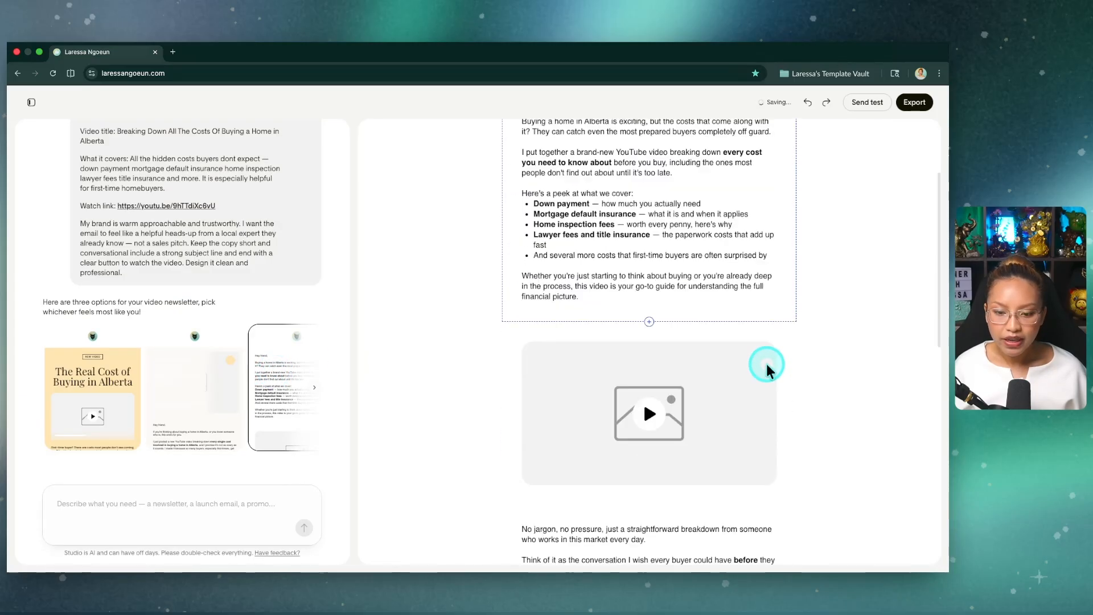
pyautogui.click(759, 366)
pyautogui.scroll(-2, 779, 350)
pyautogui.click(763, 419)
pyautogui.scroll(-3, 763, 419)
pyautogui.scroll(-2, 690, 365)
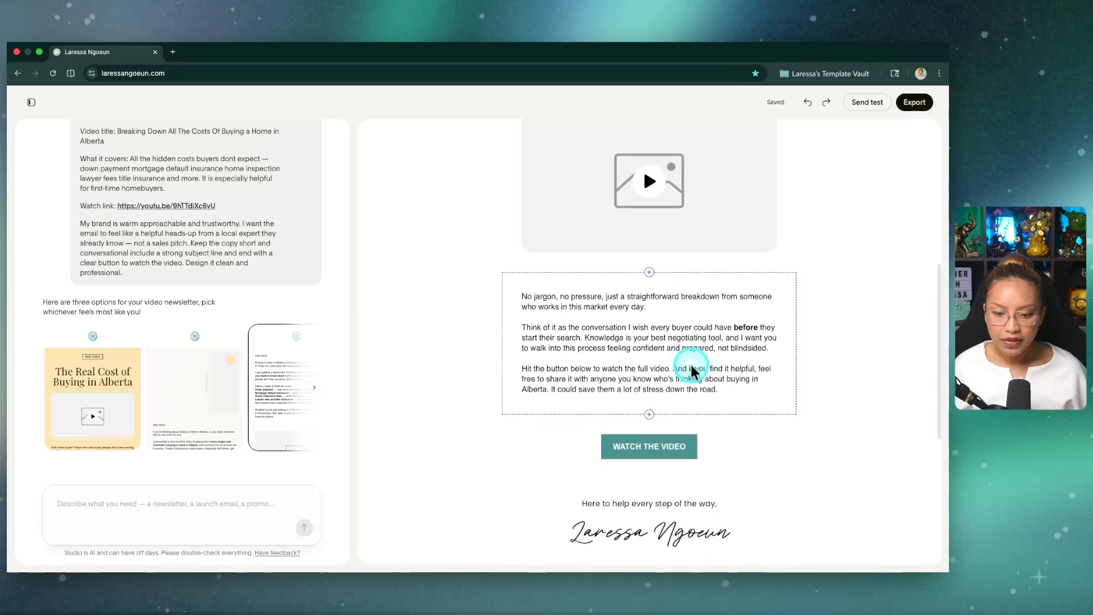
pyautogui.scroll(10, 692, 367)
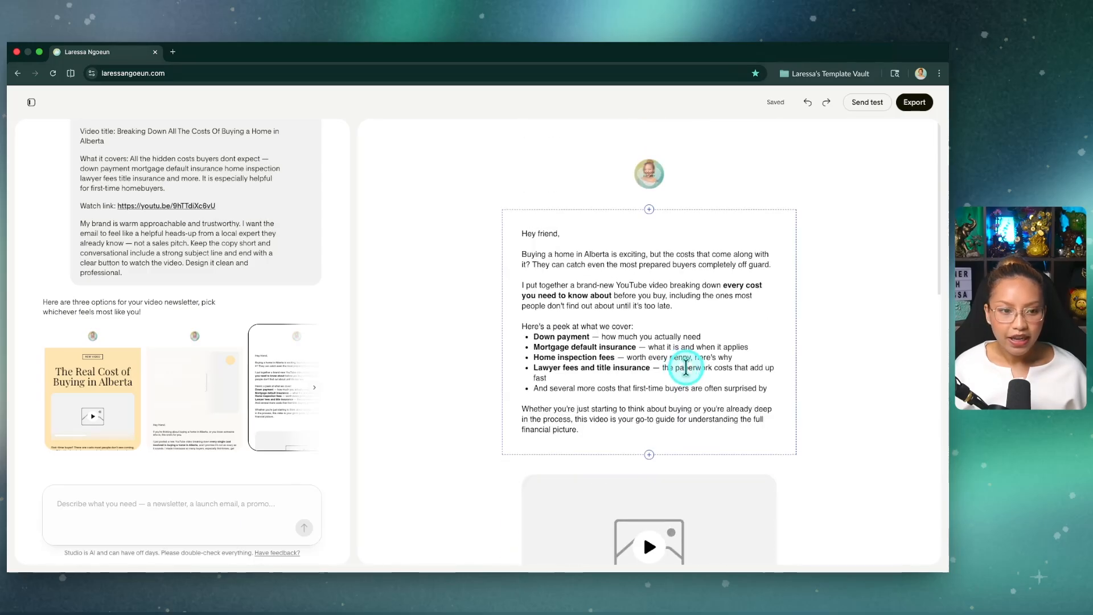
# Look back over the submitted newsletter prompt in the chat and open the list of saved chats
pyautogui.scroll(1, 212, 344)
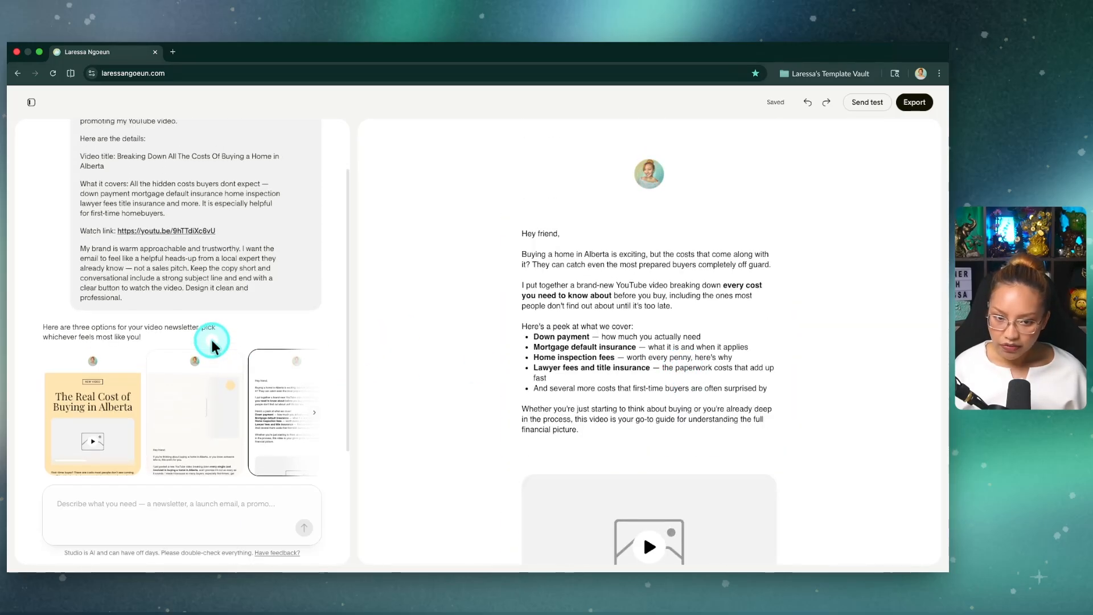
pyautogui.scroll(1, 212, 344)
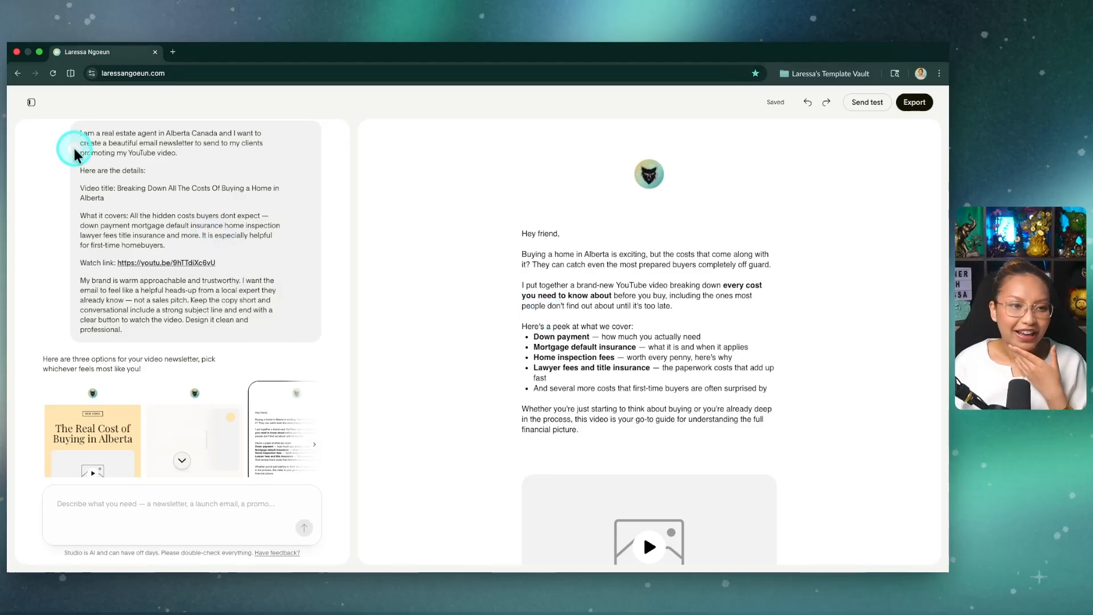
pyautogui.click(30, 106)
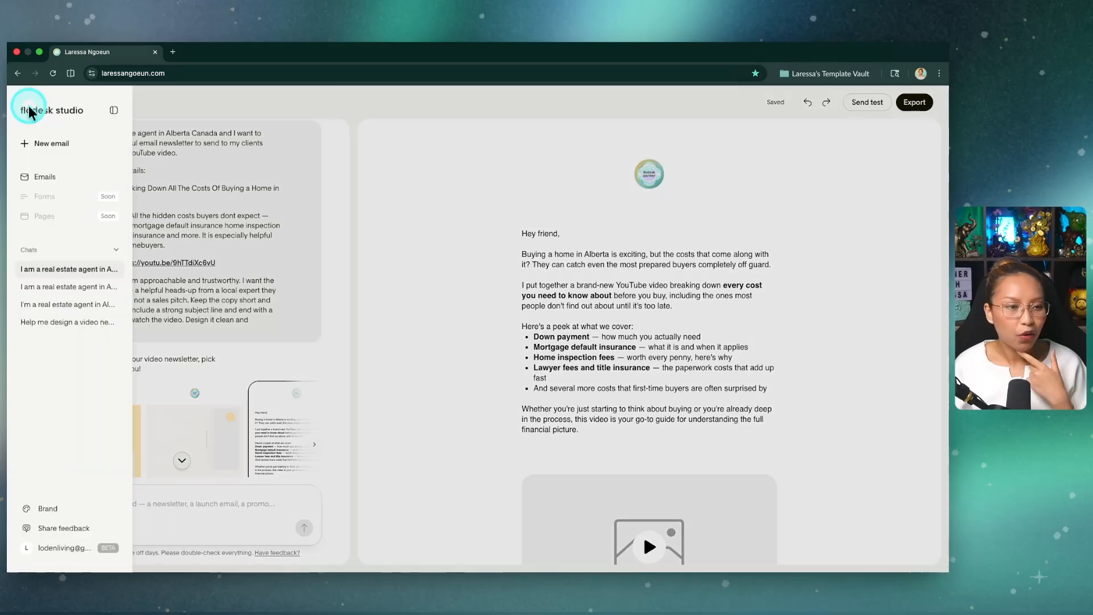
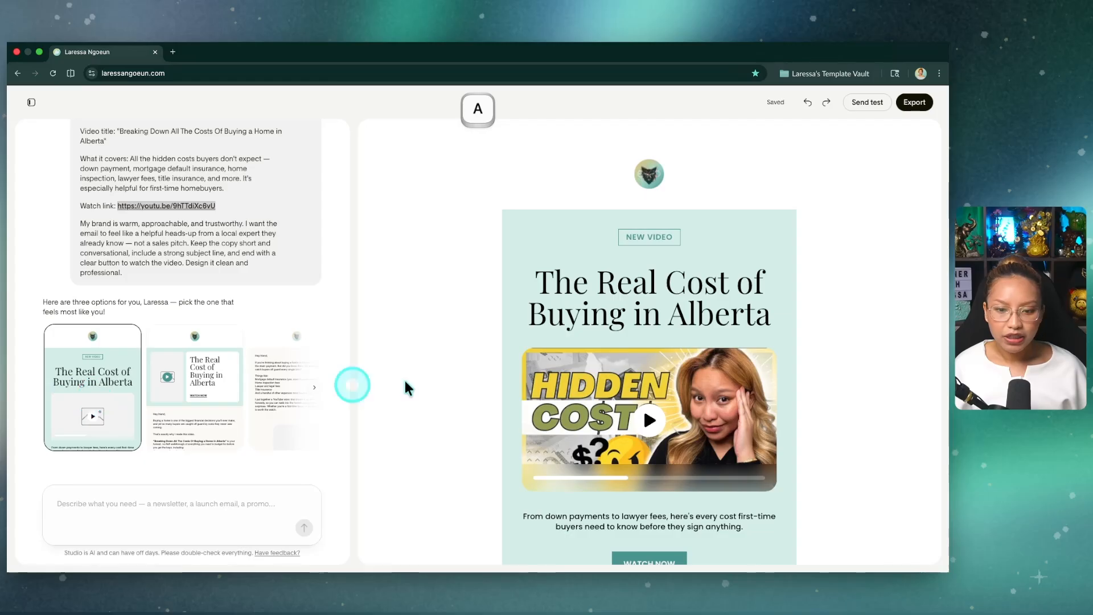
# Clear the video URL in the mint "The Real Cost of Buying in Alberta" design's video block and paste the YouTube watch link
pyautogui.click(915, 202)
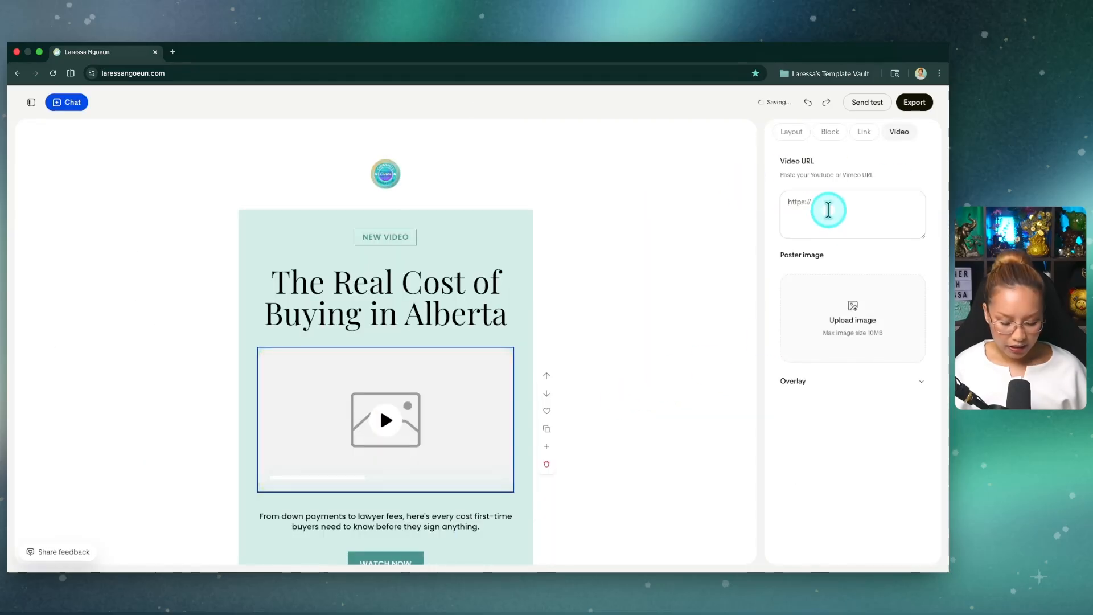
pyautogui.press('super+v')
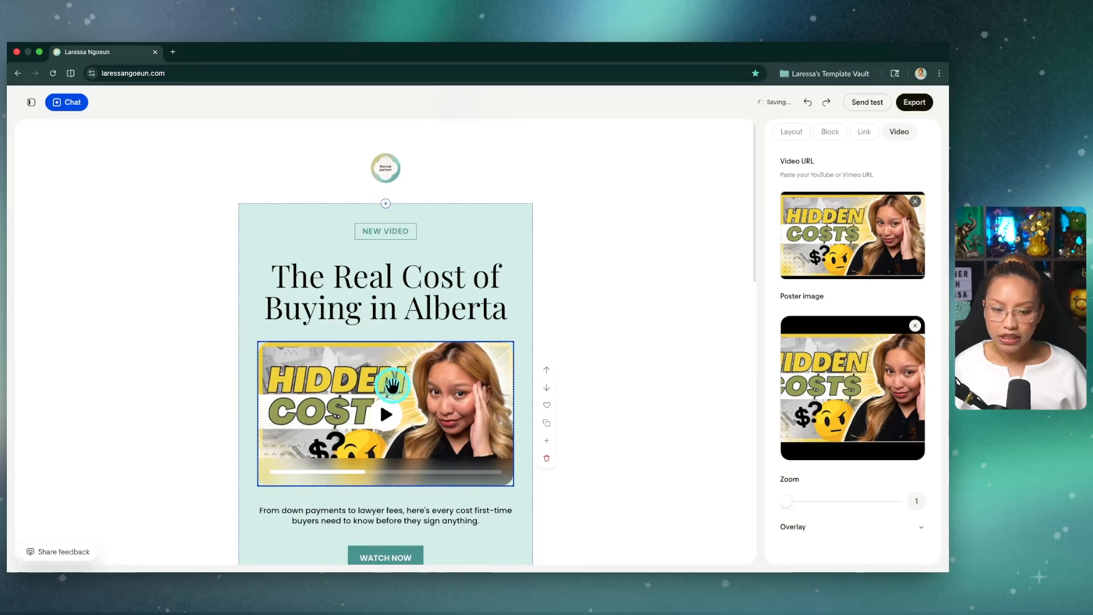
pyautogui.scroll(-5, 392, 386)
pyautogui.scroll(2, 465, 266)
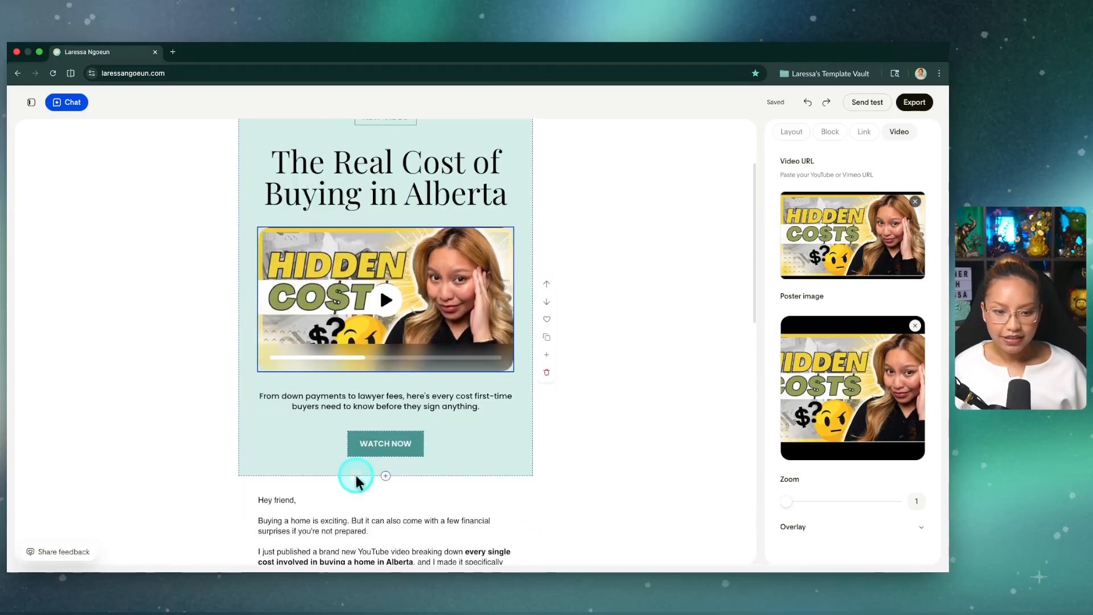
# Read the mint design's body copy down to the signature, and return to the chat with its design options
pyautogui.scroll(-10, 357, 483)
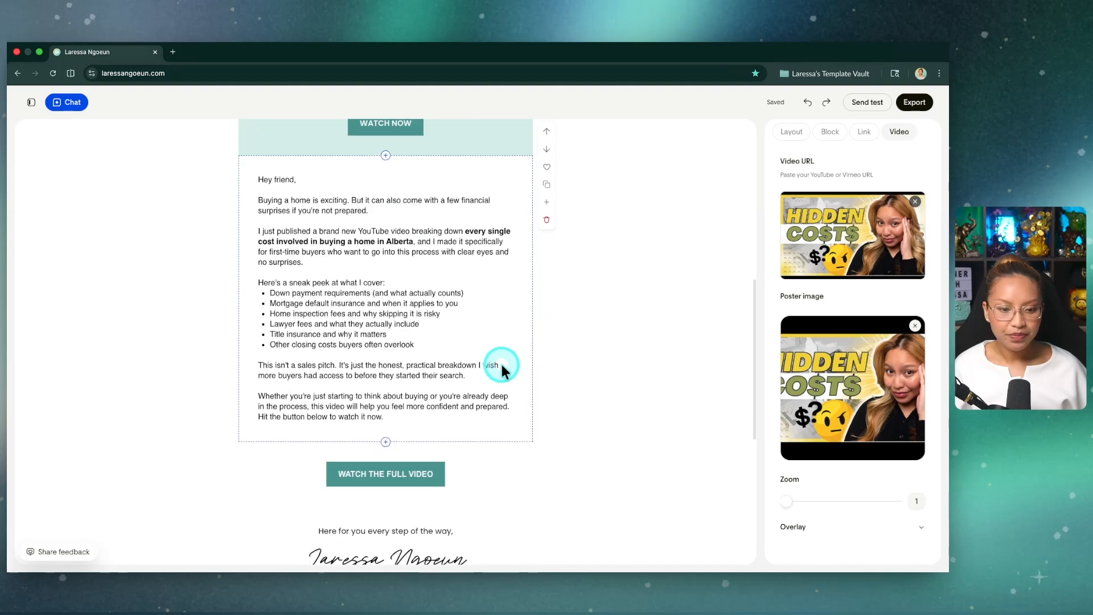
pyautogui.scroll(-3, 500, 370)
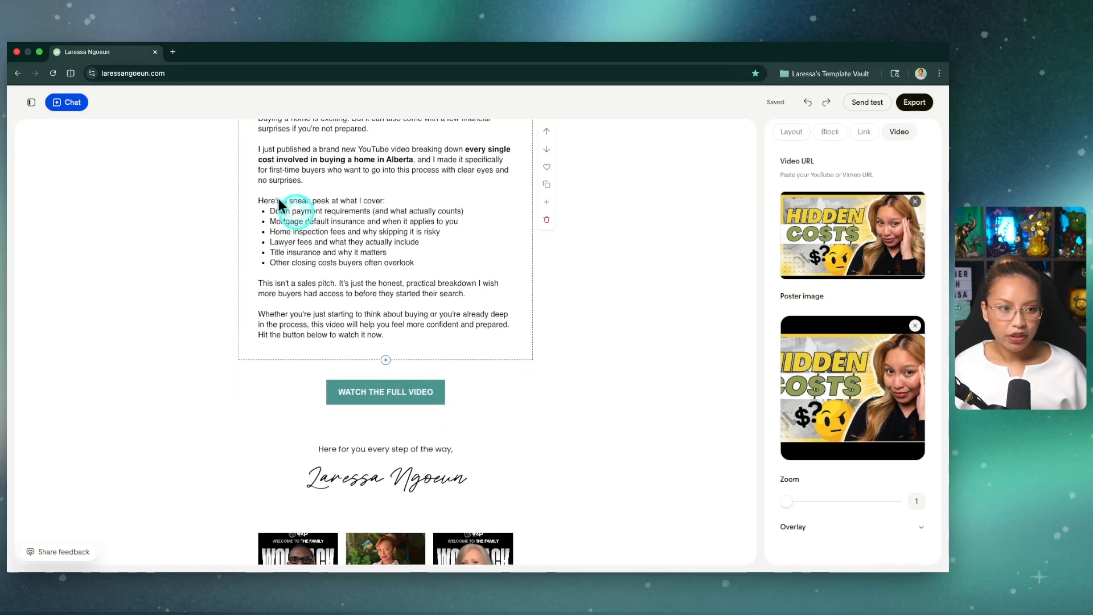
pyautogui.click(31, 103)
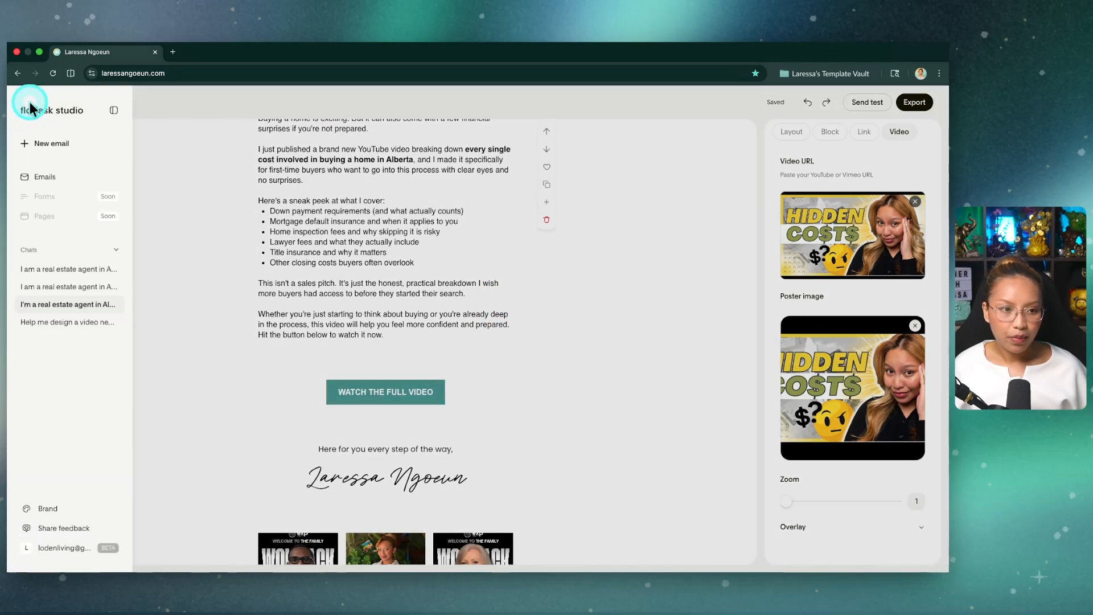
pyautogui.click(204, 134)
pyautogui.click(56, 103)
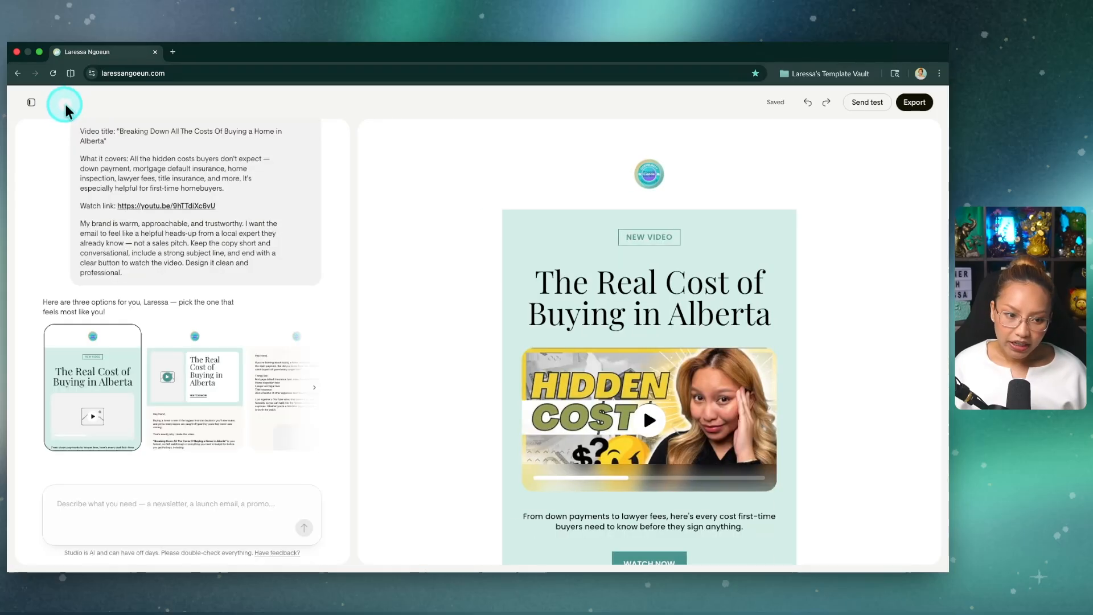
# Switch to the second mint option with the side-by-side video header and review its body copy and closing section
pyautogui.click(195, 381)
pyautogui.click(519, 320)
pyautogui.scroll(-4, 632, 347)
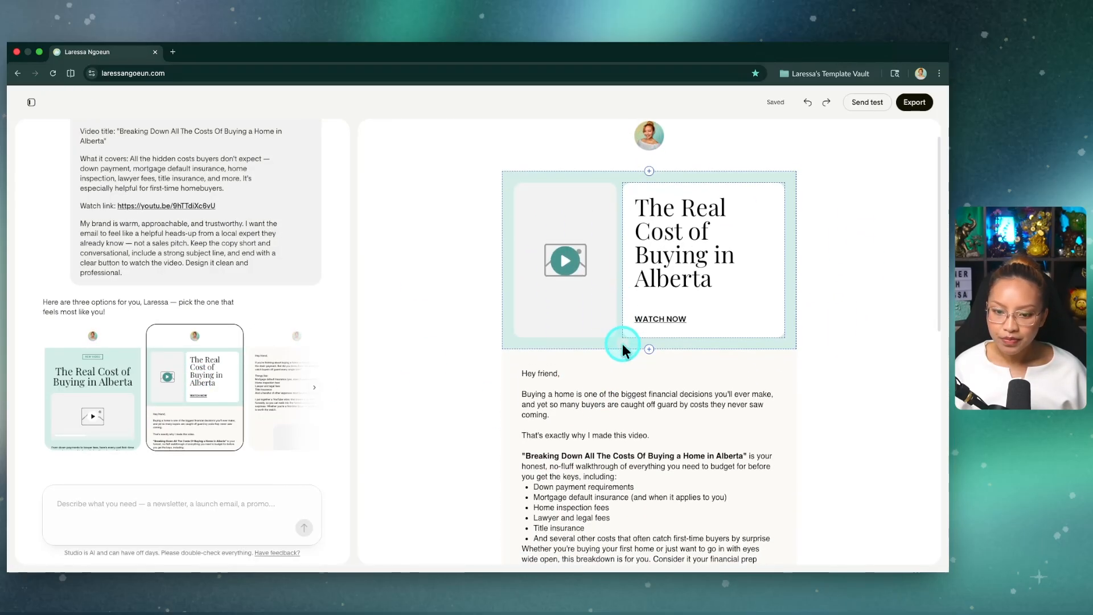
pyautogui.scroll(-3, 640, 347)
pyautogui.scroll(2, 689, 301)
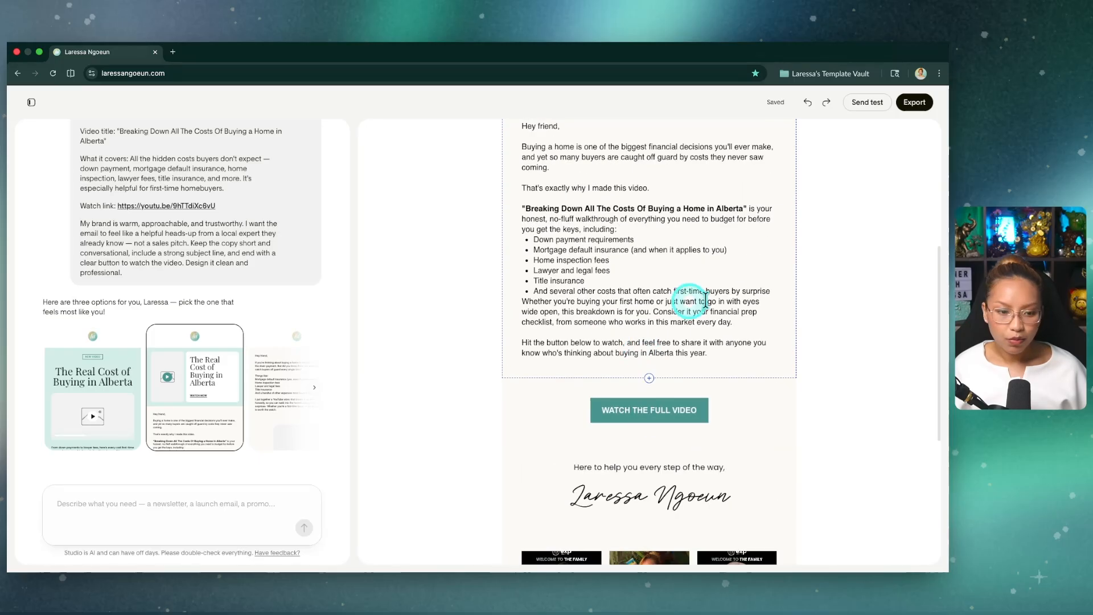
# Switch to the third, letter-style option, review its copy, and open the settings of its vertical video placeholder
pyautogui.click(285, 393)
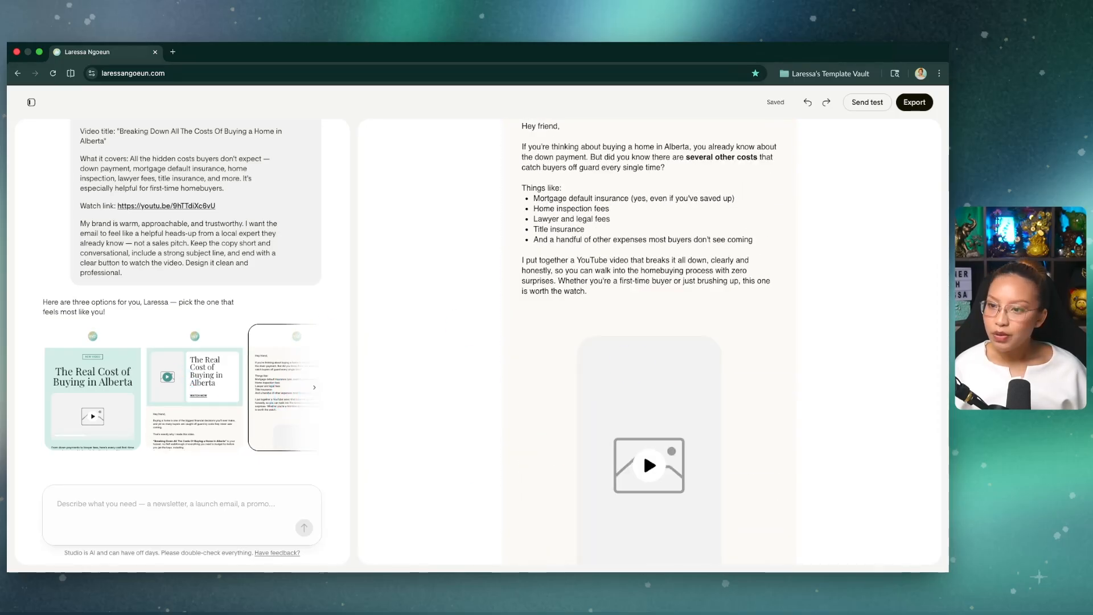
pyautogui.scroll(2, 739, 367)
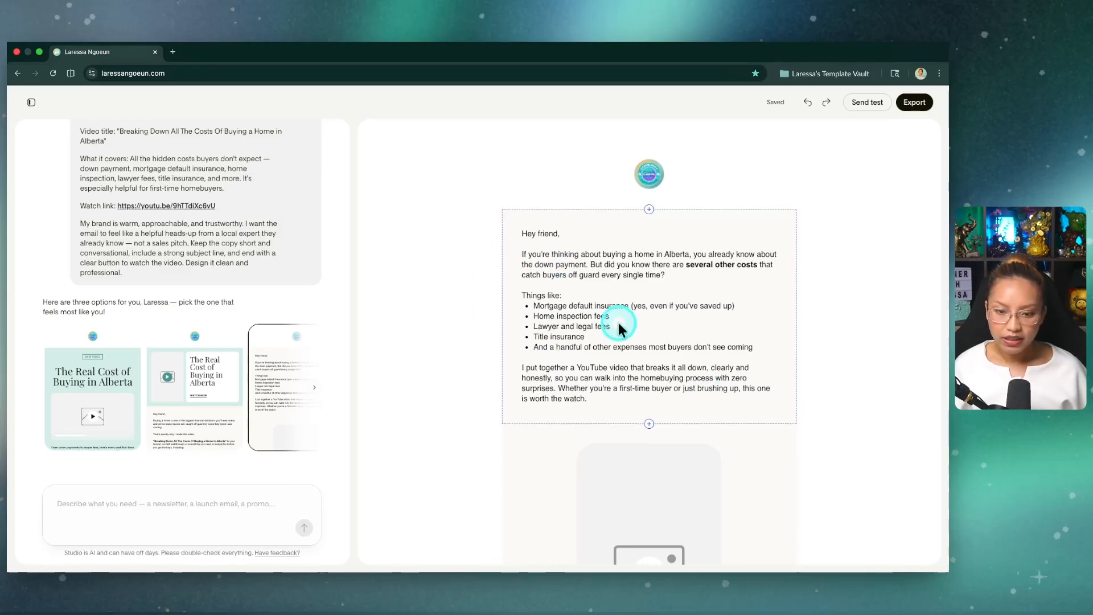
pyautogui.scroll(-2, 618, 321)
pyautogui.scroll(-1, 621, 322)
pyautogui.click(740, 423)
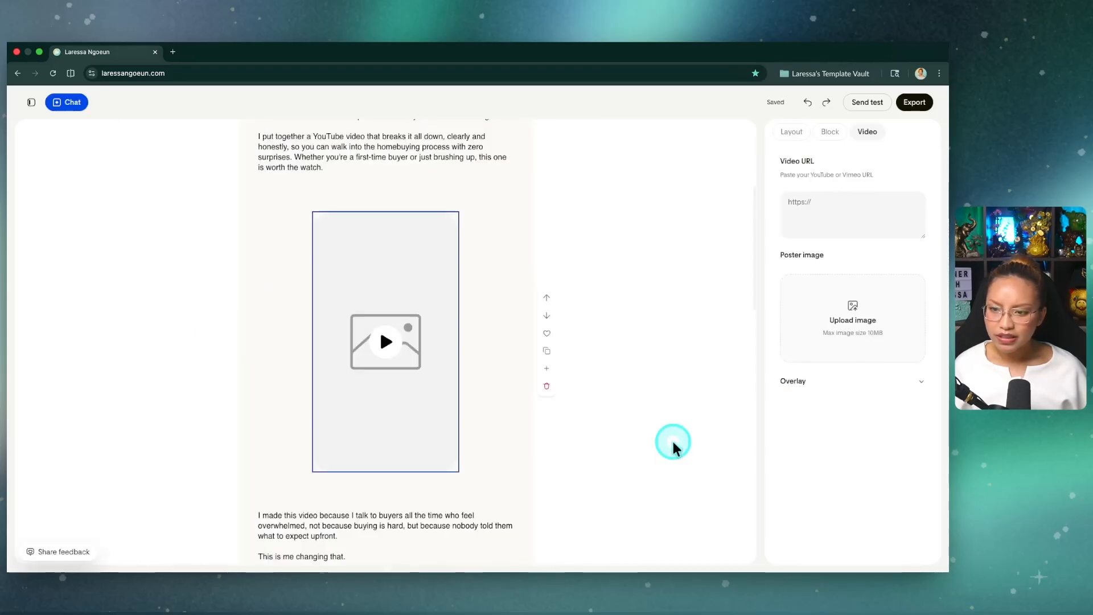
# Paste the YouTube link into the letter-style design's video block and switch it to the horizontal layout without a progress bar
pyautogui.click(834, 203)
pyautogui.press('super+v')
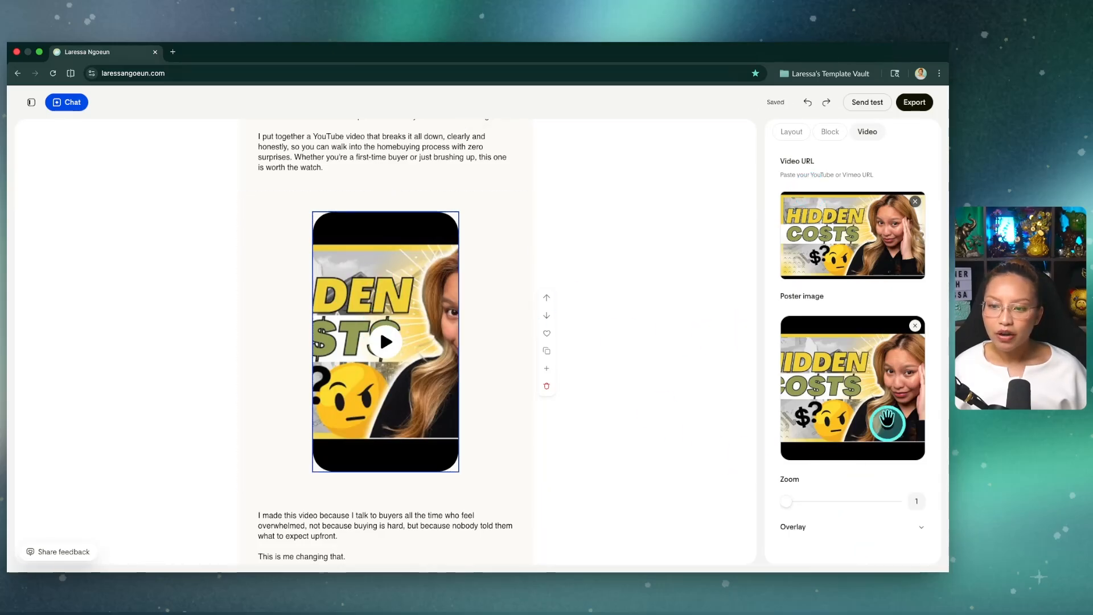
pyautogui.click(504, 269)
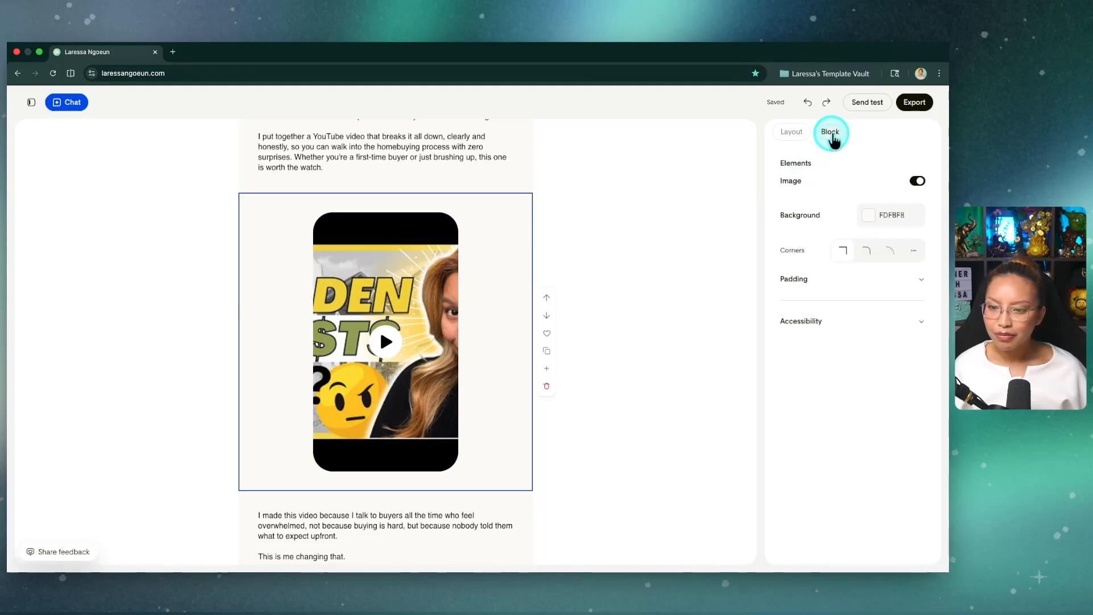
pyautogui.click(790, 132)
pyautogui.click(845, 392)
pyautogui.scroll(-2, 845, 392)
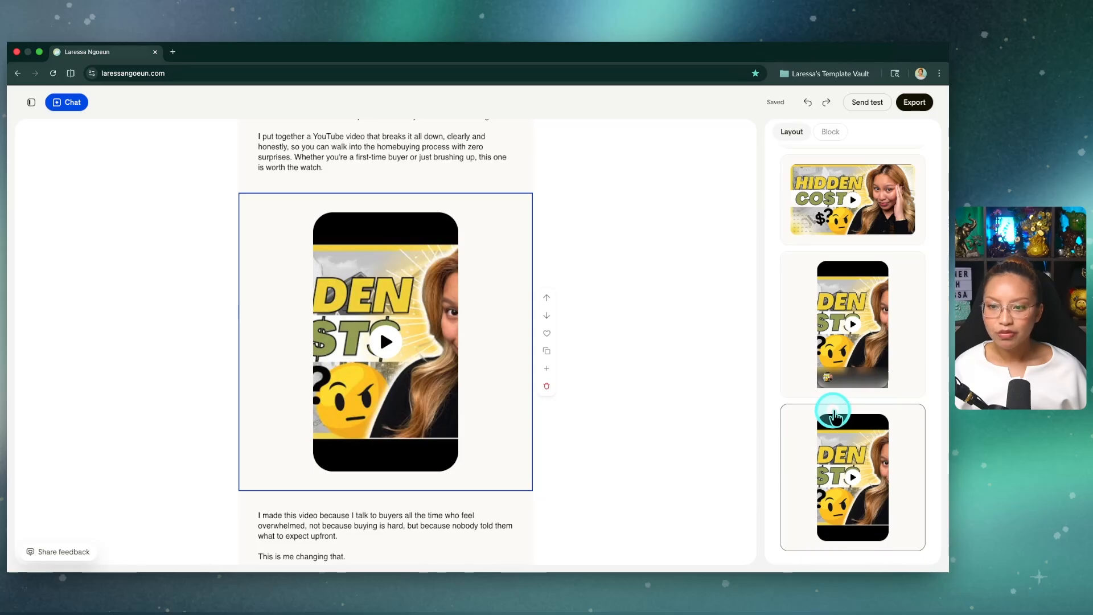
pyautogui.scroll(2, 832, 319)
pyautogui.click(834, 276)
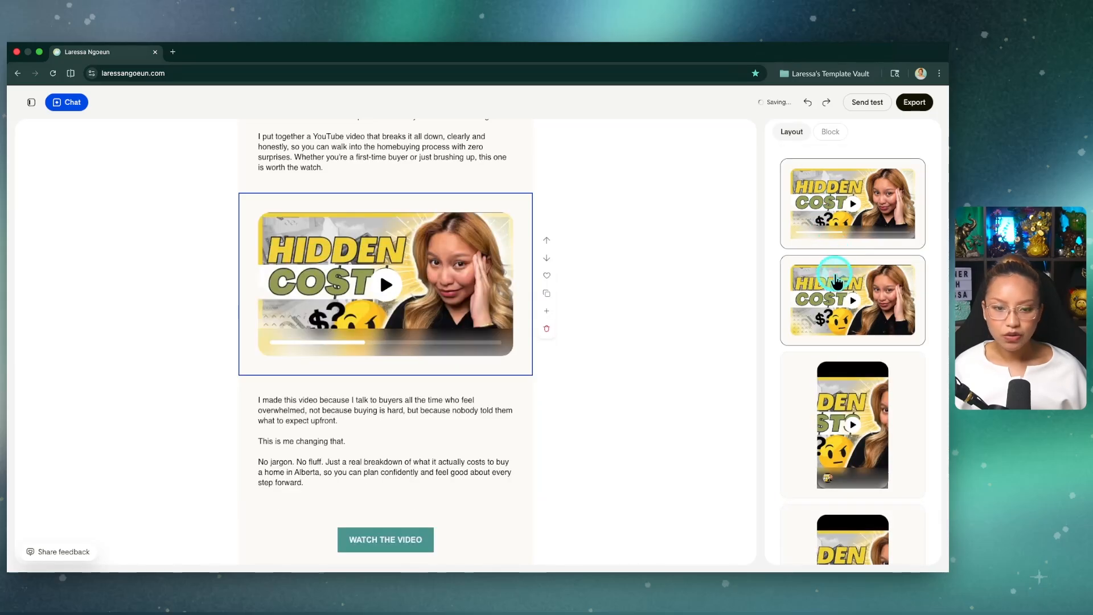
pyautogui.click(824, 206)
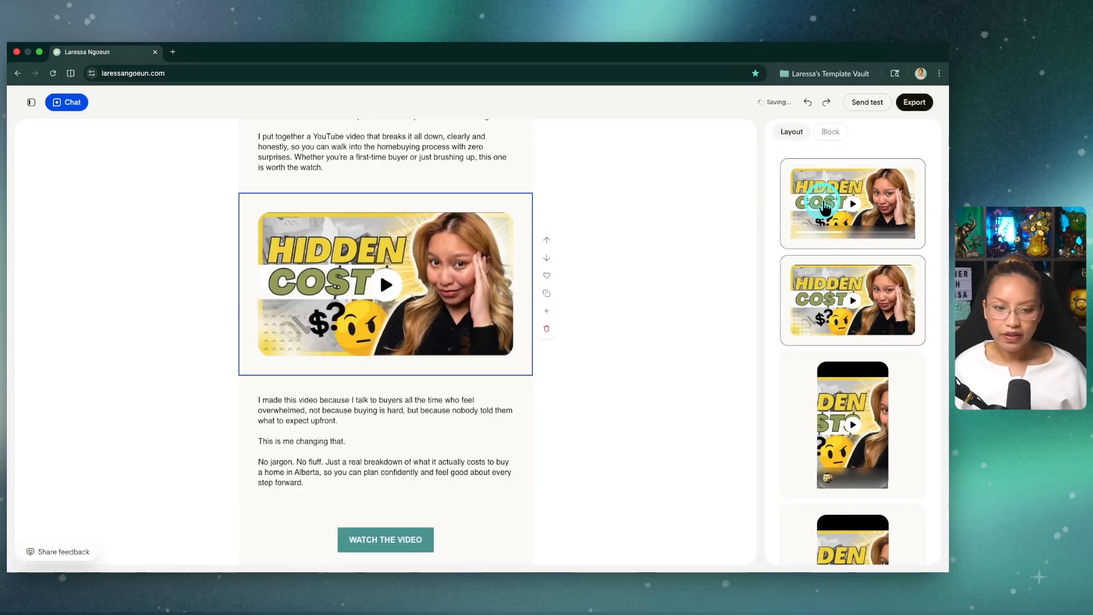
pyautogui.click(335, 344)
pyautogui.click(855, 322)
# Set the video play button's play color to white, FFFFFF
pyautogui.click(391, 300)
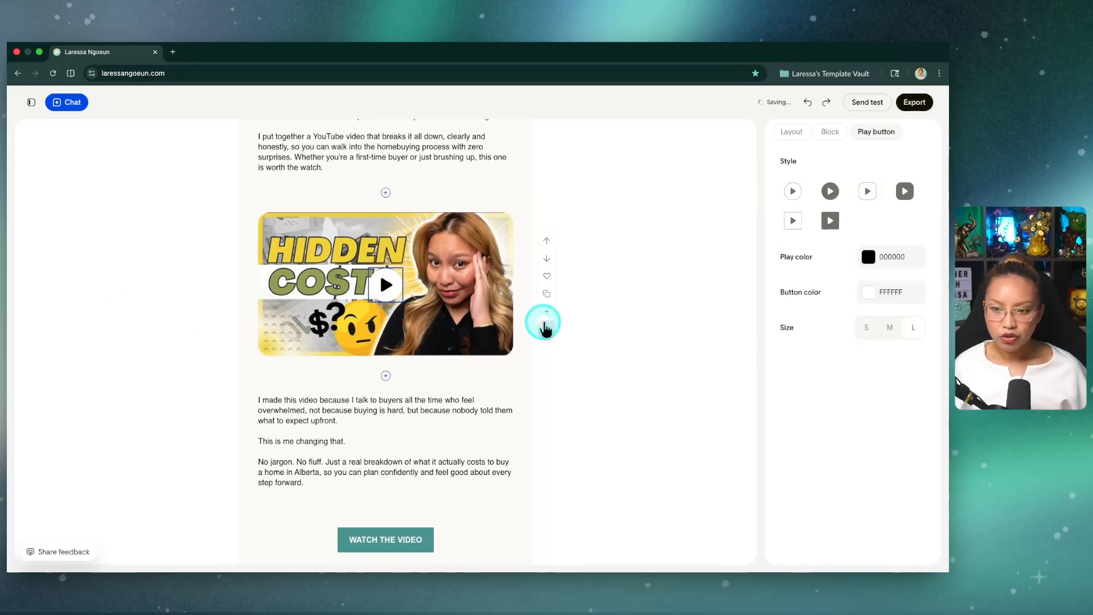
pyautogui.click(897, 265)
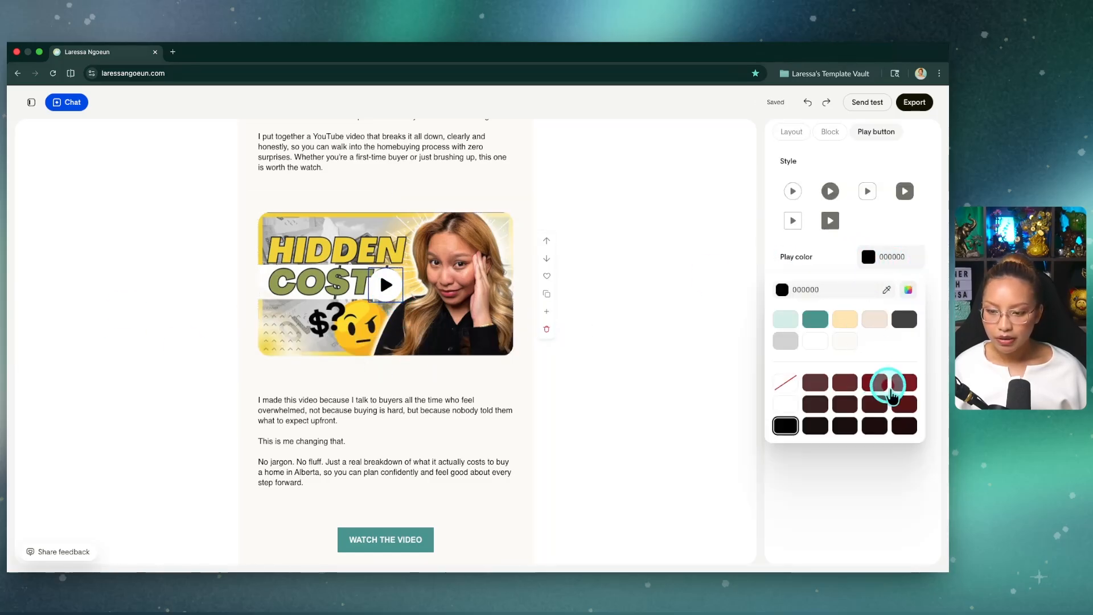
pyautogui.click(908, 290)
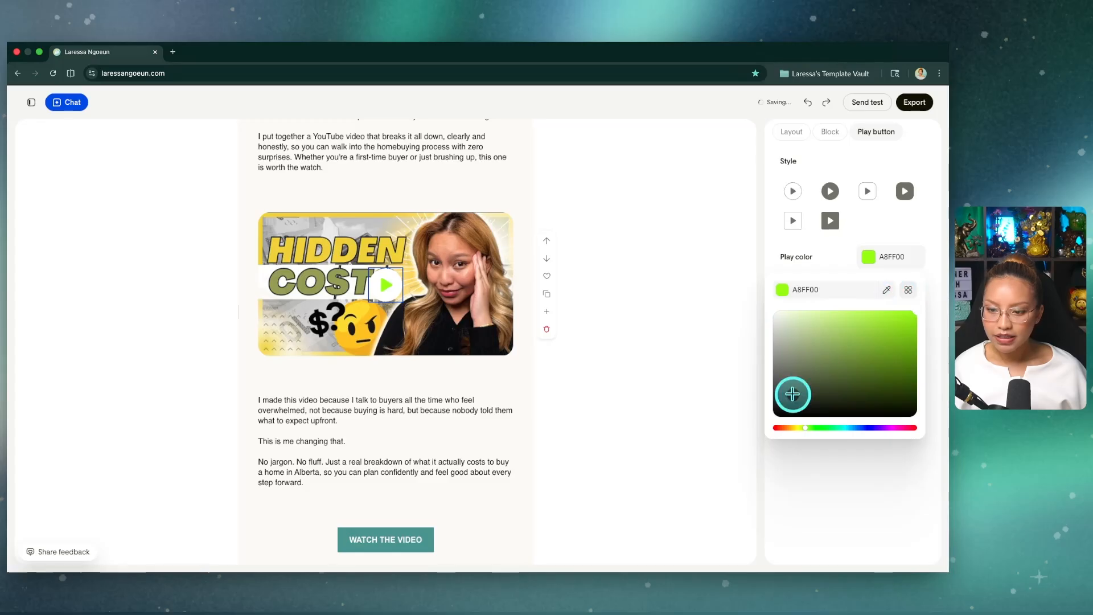
pyautogui.moveTo(786, 435); pyautogui.dragTo(737, 429)
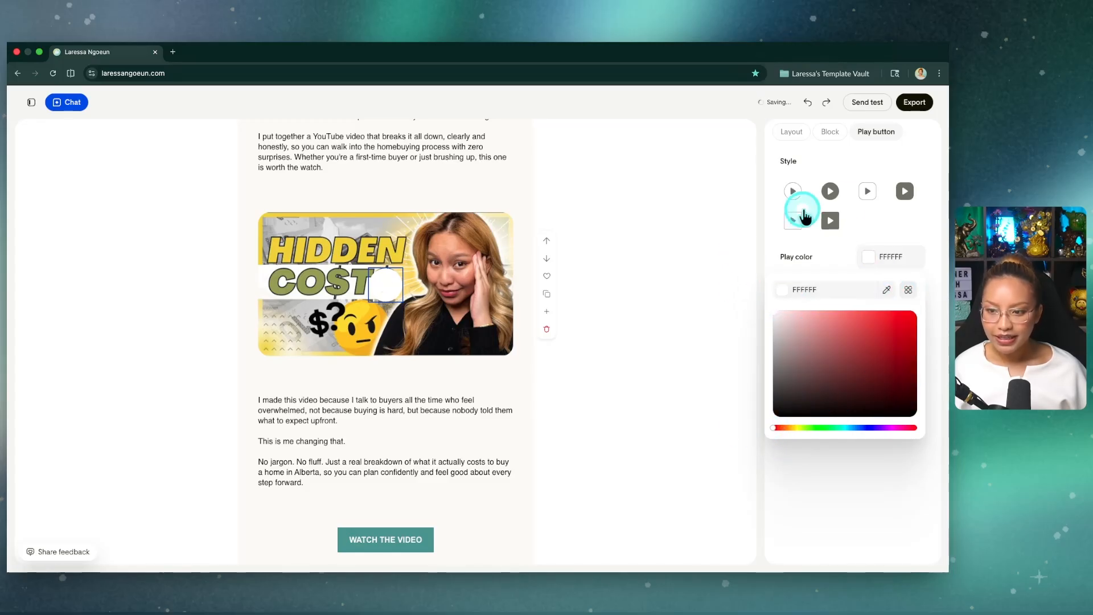
pyautogui.click(898, 229)
# Set the video play button's button color to pure red, FF0000
pyautogui.click(888, 292)
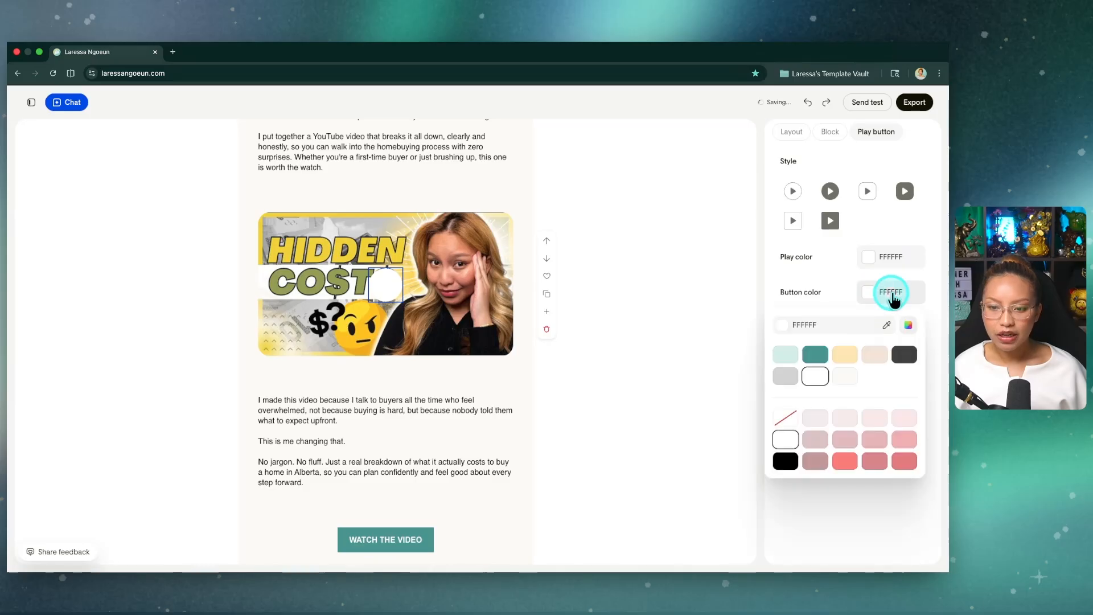
pyautogui.click(903, 328)
pyautogui.click(906, 325)
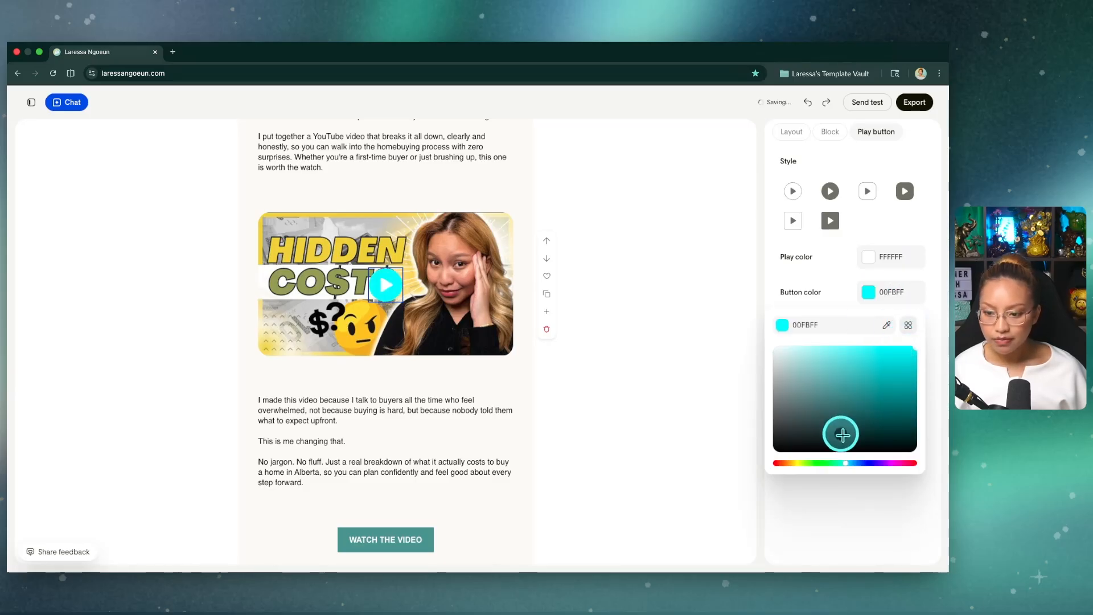
pyautogui.moveTo(797, 463); pyautogui.dragTo(746, 462)
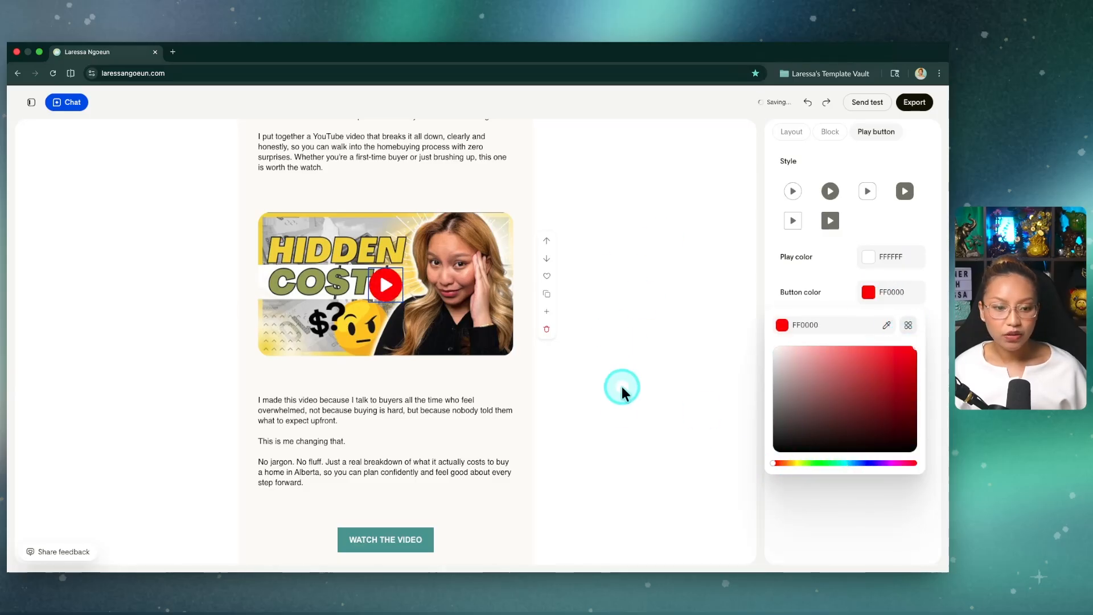
pyautogui.click(597, 403)
# Review the rest of the letter-style email from the video through the bio card and its LET'S CONNECT button to the signature
pyautogui.scroll(-3, 515, 424)
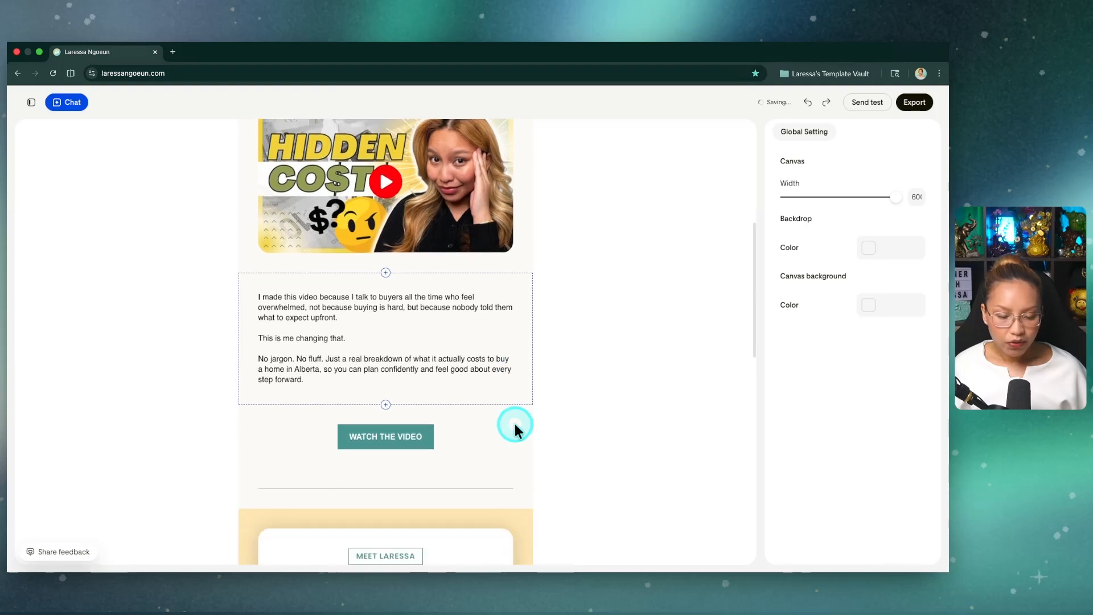
pyautogui.scroll(-3, 514, 423)
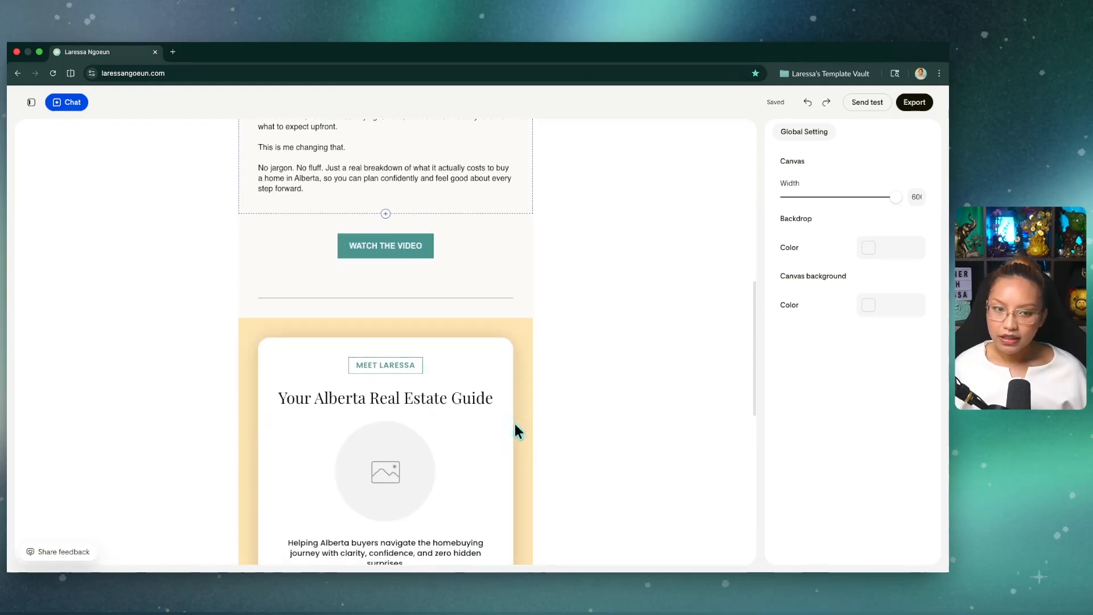
pyautogui.scroll(-1, 535, 351)
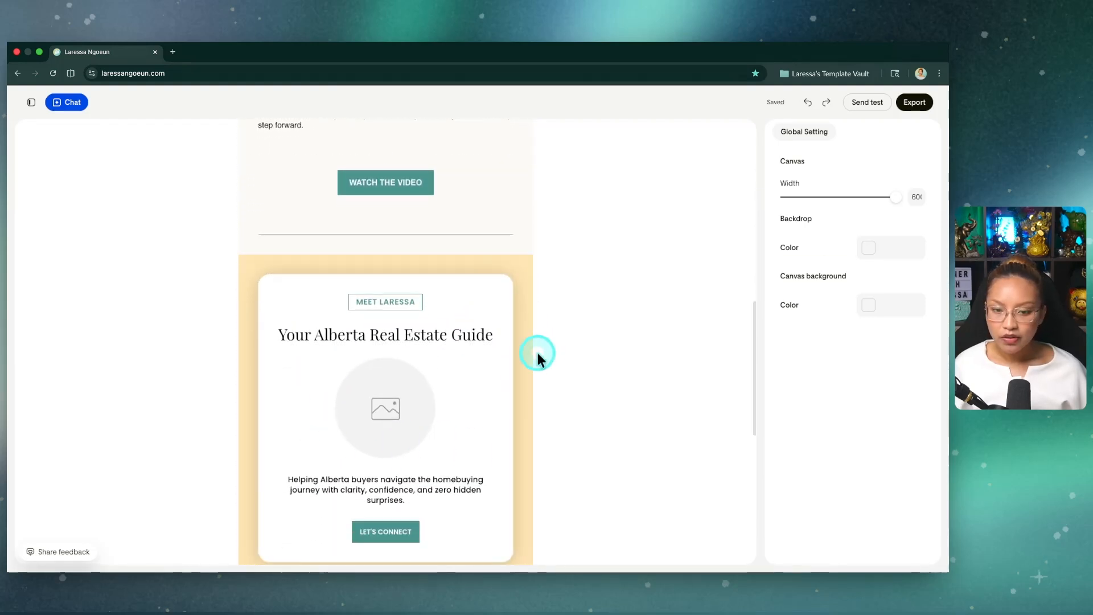
pyautogui.scroll(-1, 533, 350)
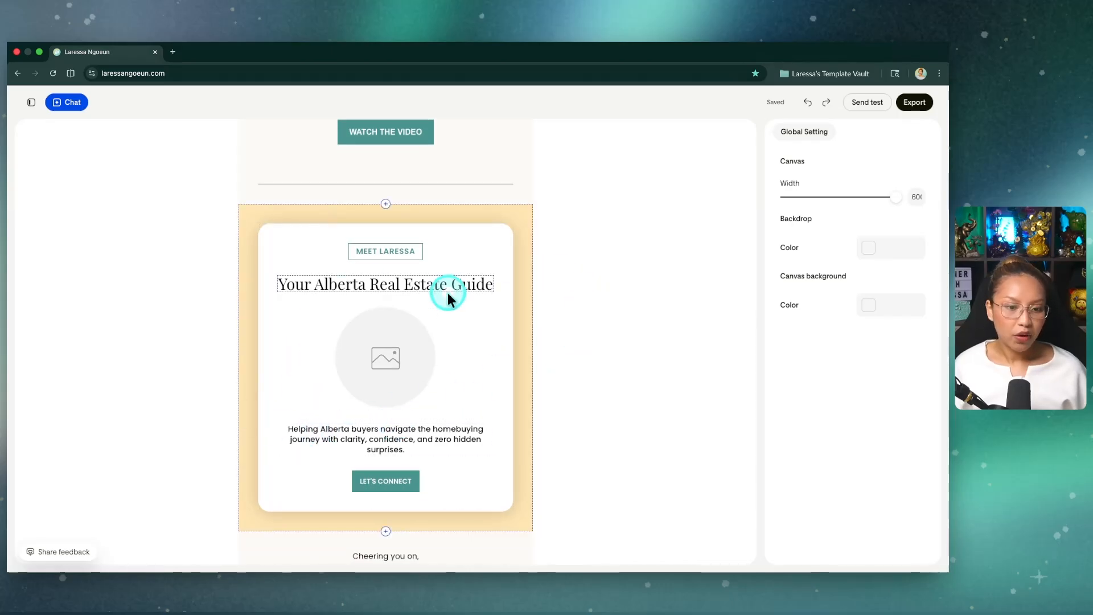
pyautogui.click(406, 487)
pyautogui.scroll(-1, 455, 417)
pyautogui.scroll(-1, 458, 424)
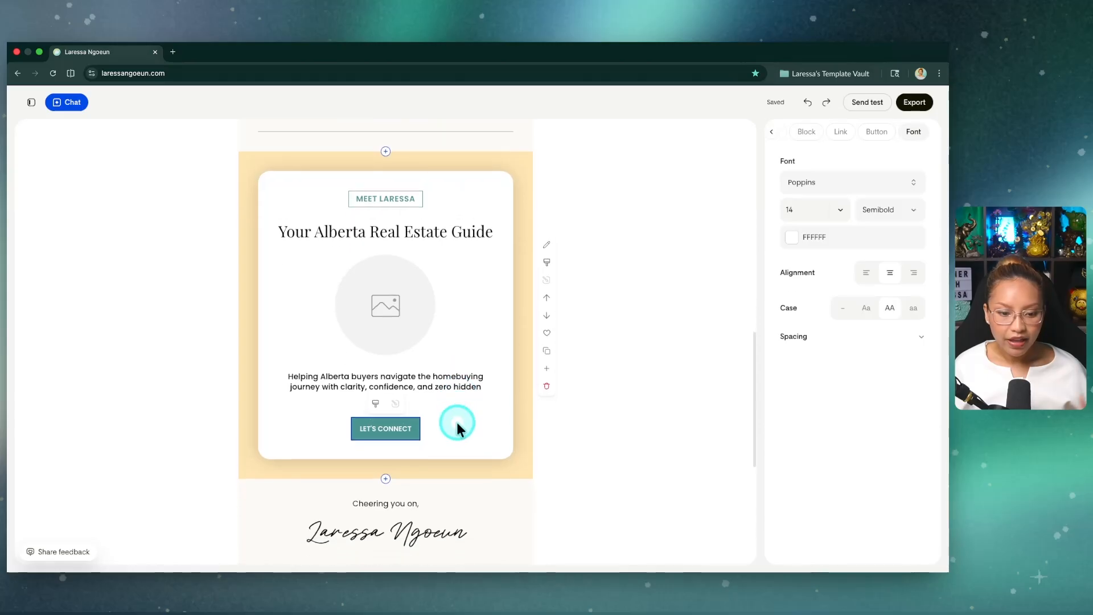
pyautogui.scroll(-2, 457, 422)
pyautogui.scroll(10, 458, 421)
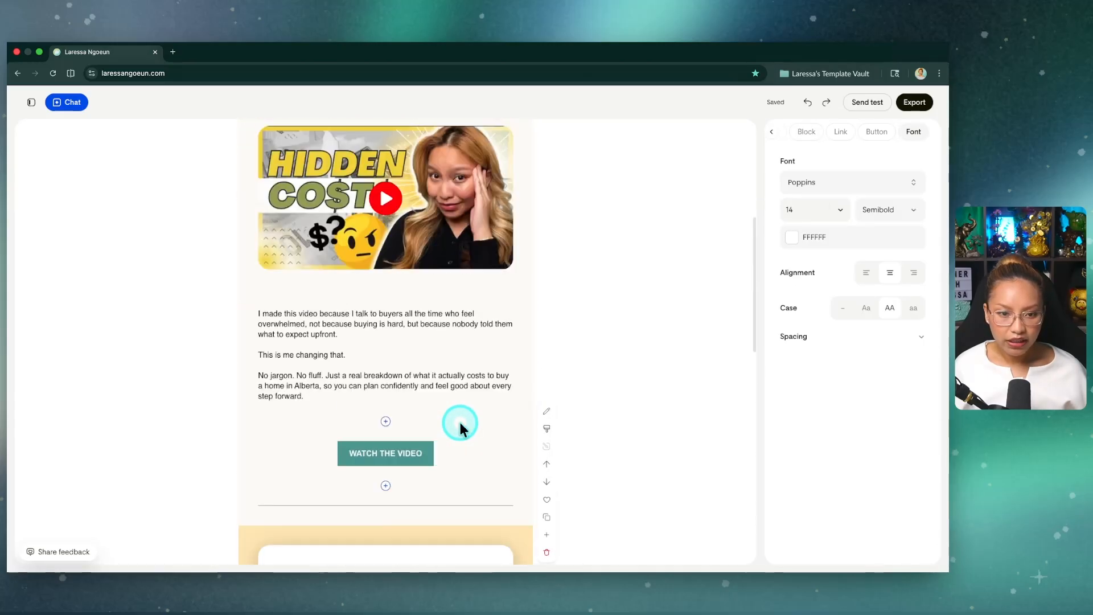
pyautogui.scroll(1, 483, 325)
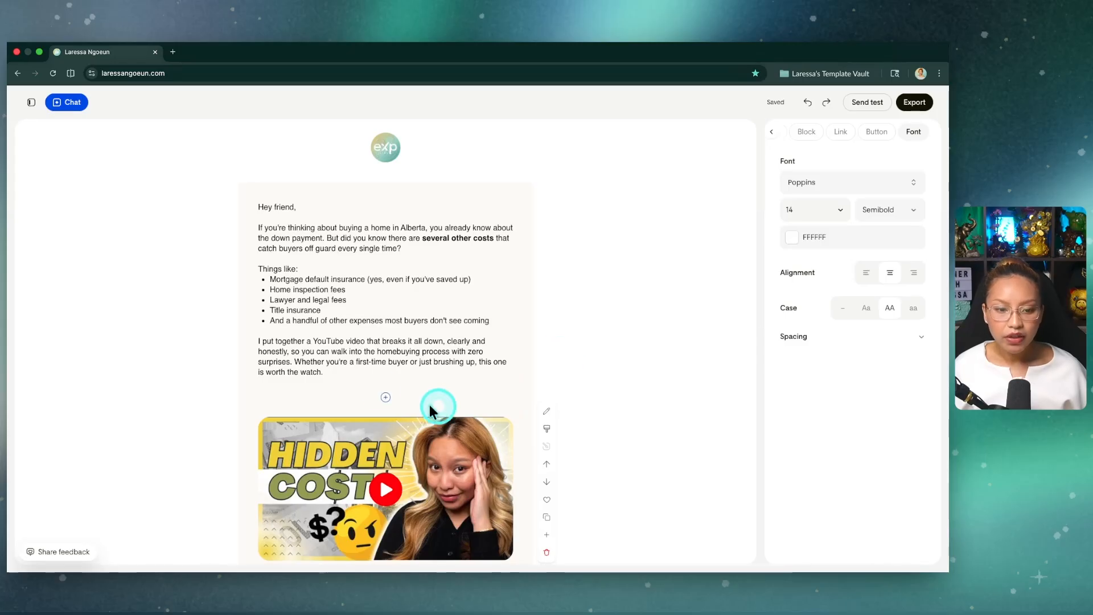
# Look through the block types that can be inserted between the intro text and the video, without adding one
pyautogui.press('ctrl')
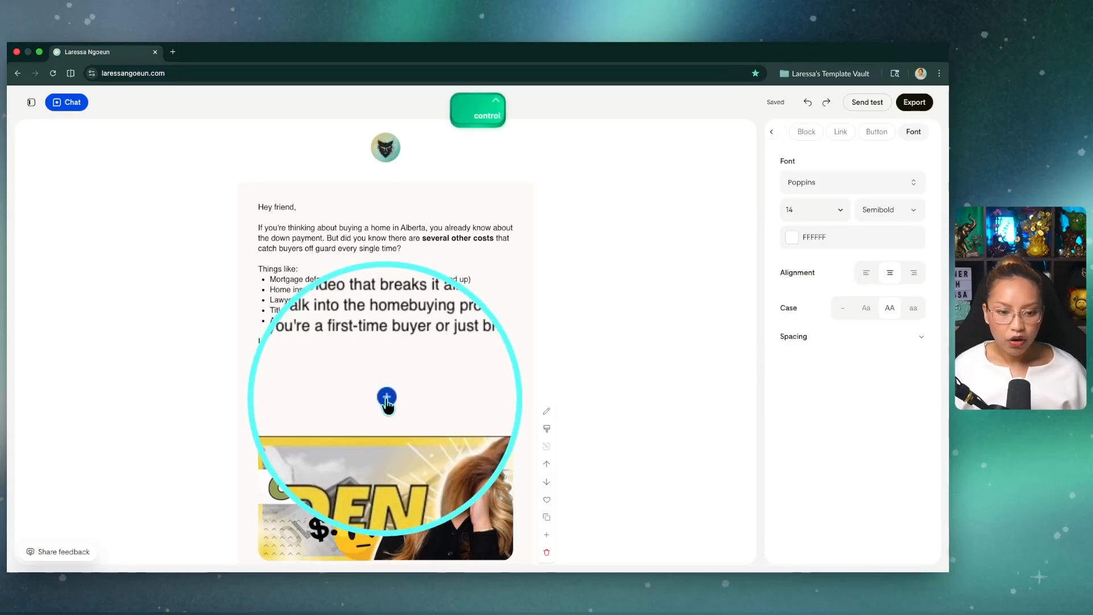
pyautogui.click(386, 397)
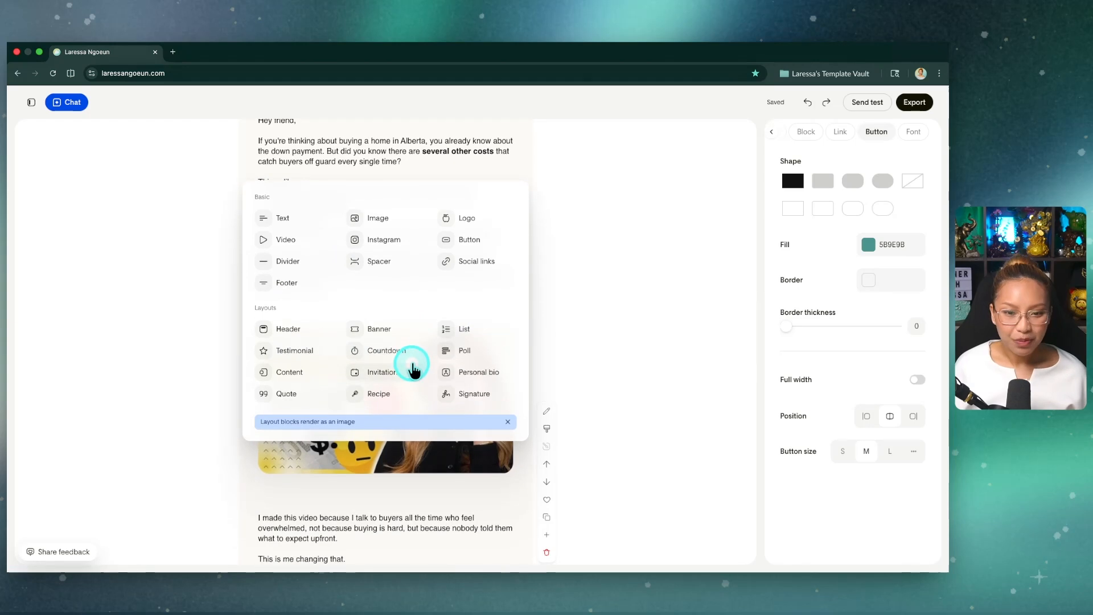
pyautogui.click(684, 272)
pyautogui.click(684, 272)
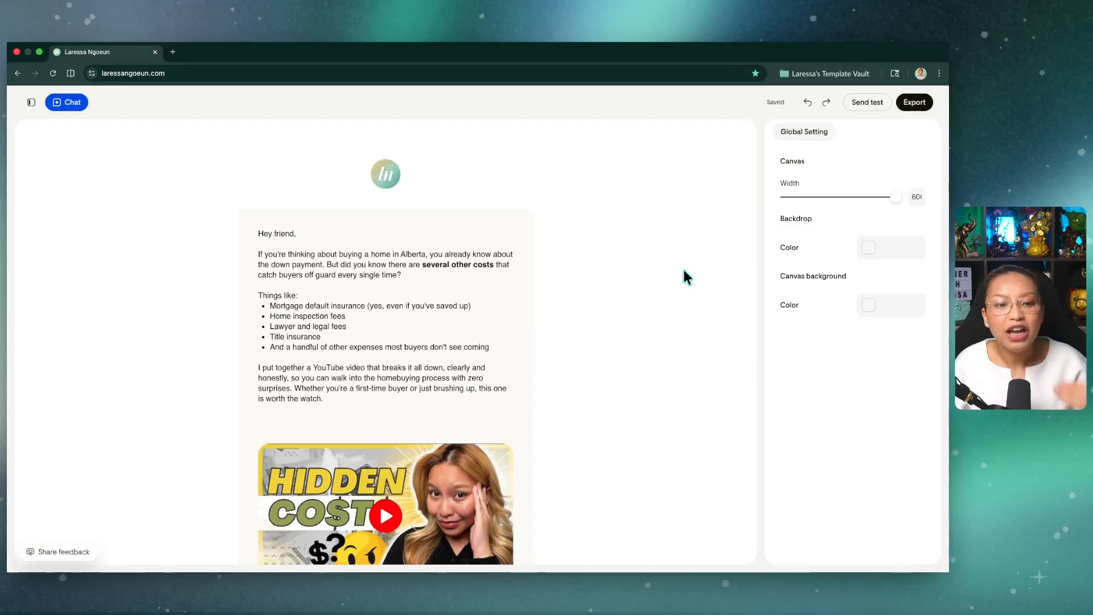
# Select the intro text block and check its font settings and formatting options
pyautogui.click(357, 333)
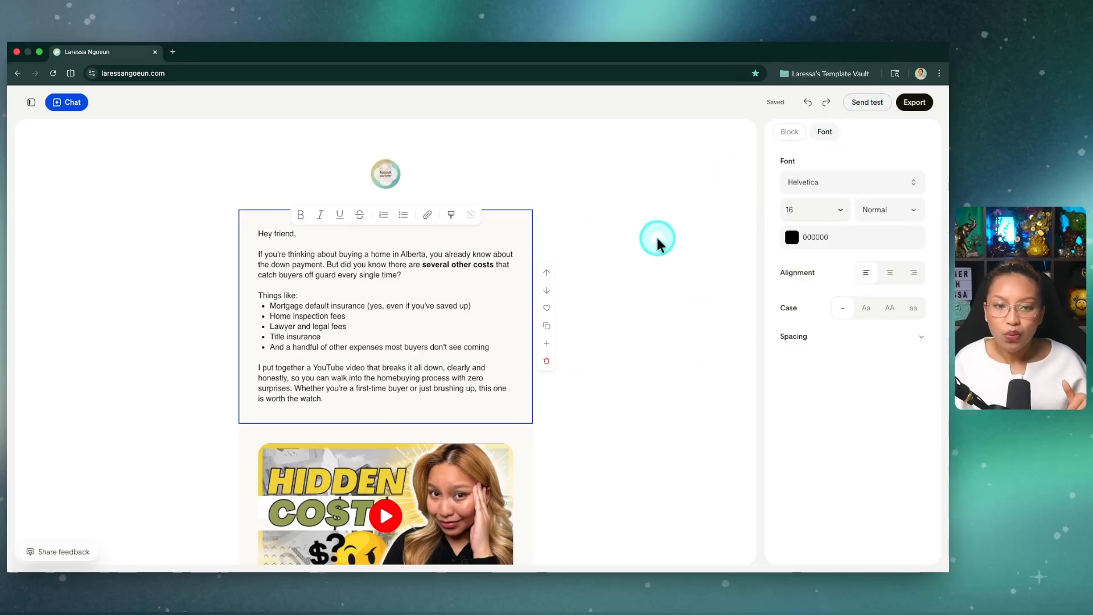
pyautogui.scroll(-1, 653, 228)
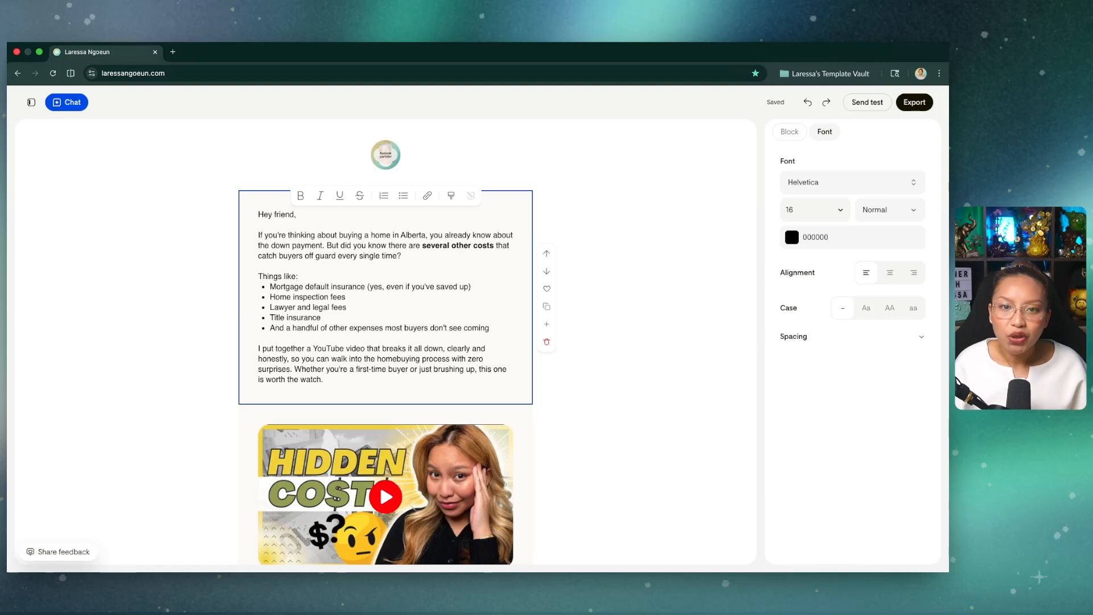
pyautogui.scroll(-1, 666, 215)
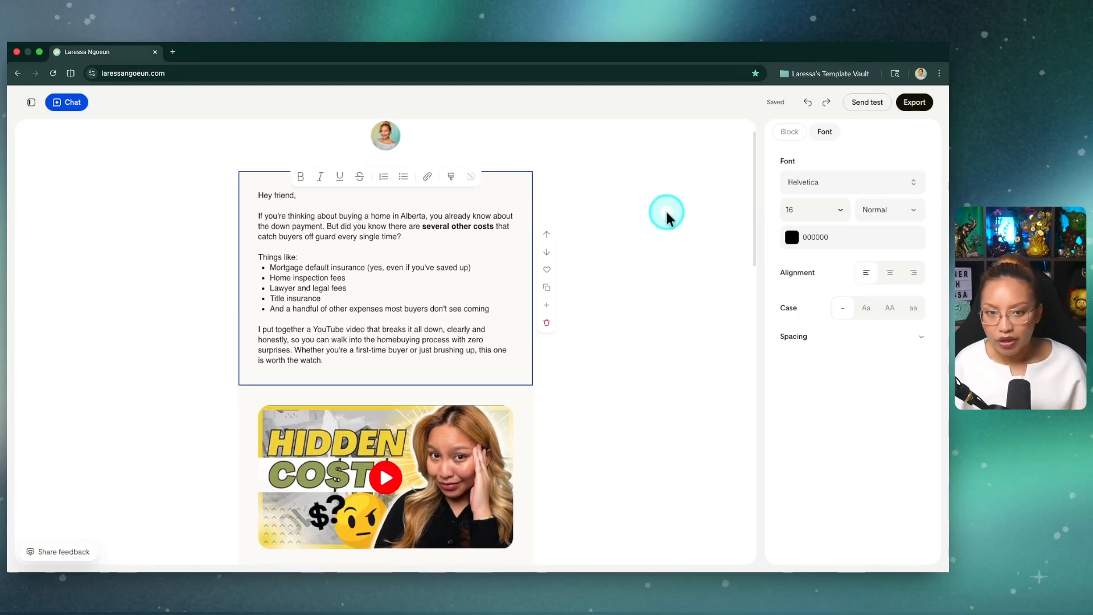
pyautogui.scroll(-1, 633, 265)
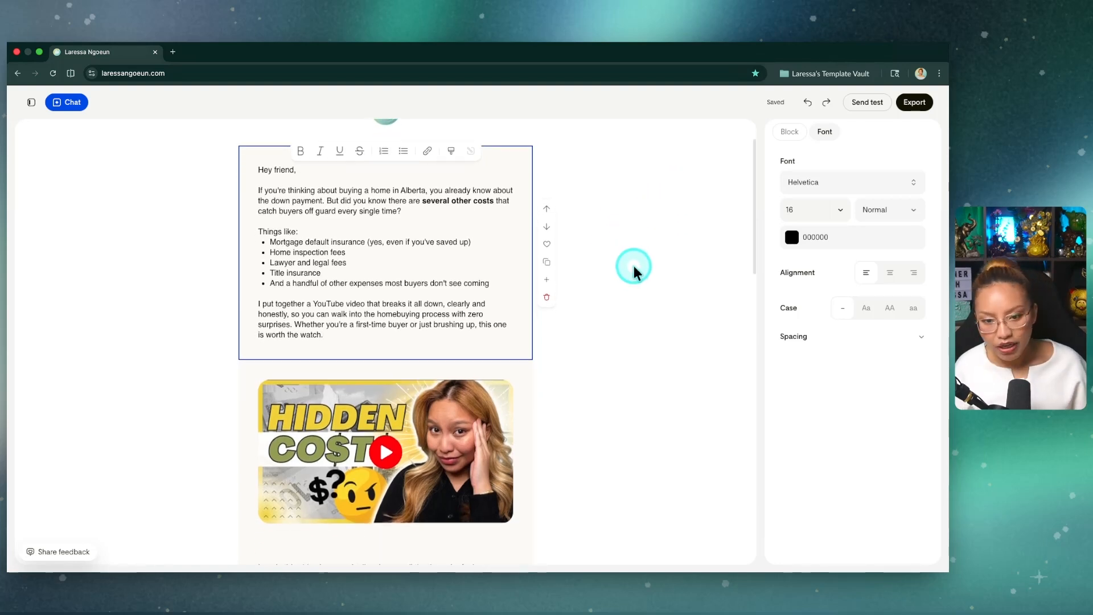
pyautogui.scroll(1, 632, 267)
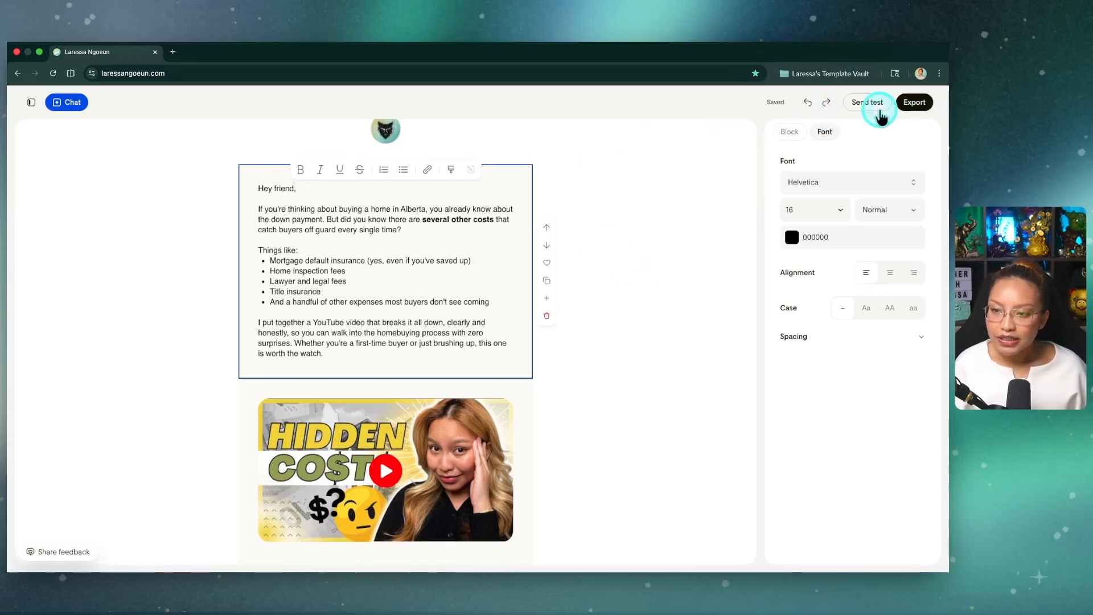
# Export the letter-style design to Flodesk.com and open the shared email there
pyautogui.click(910, 104)
pyautogui.click(864, 172)
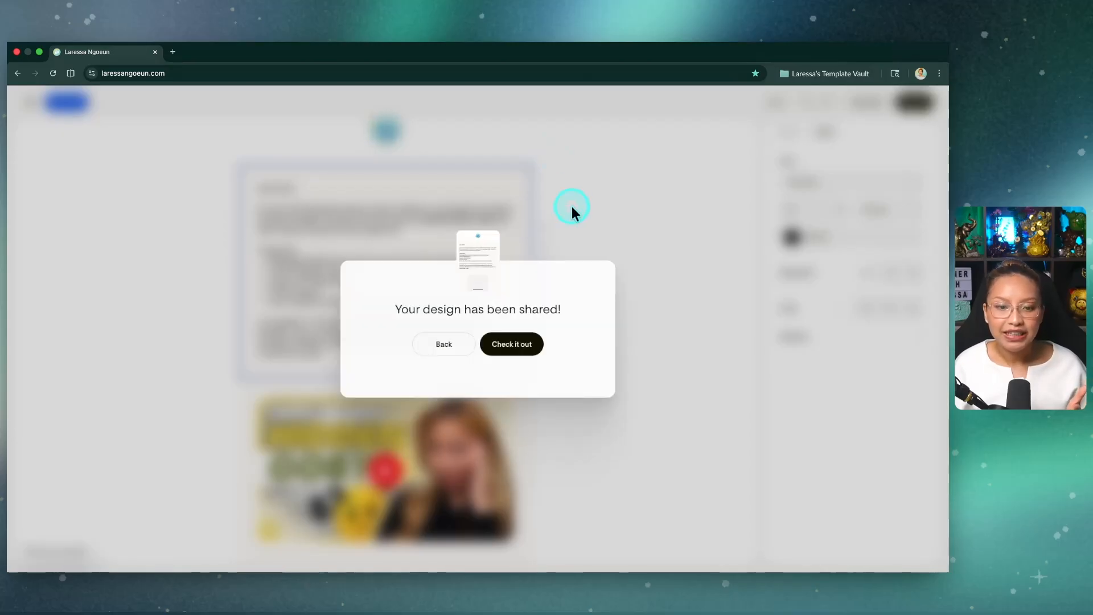
pyautogui.click(519, 344)
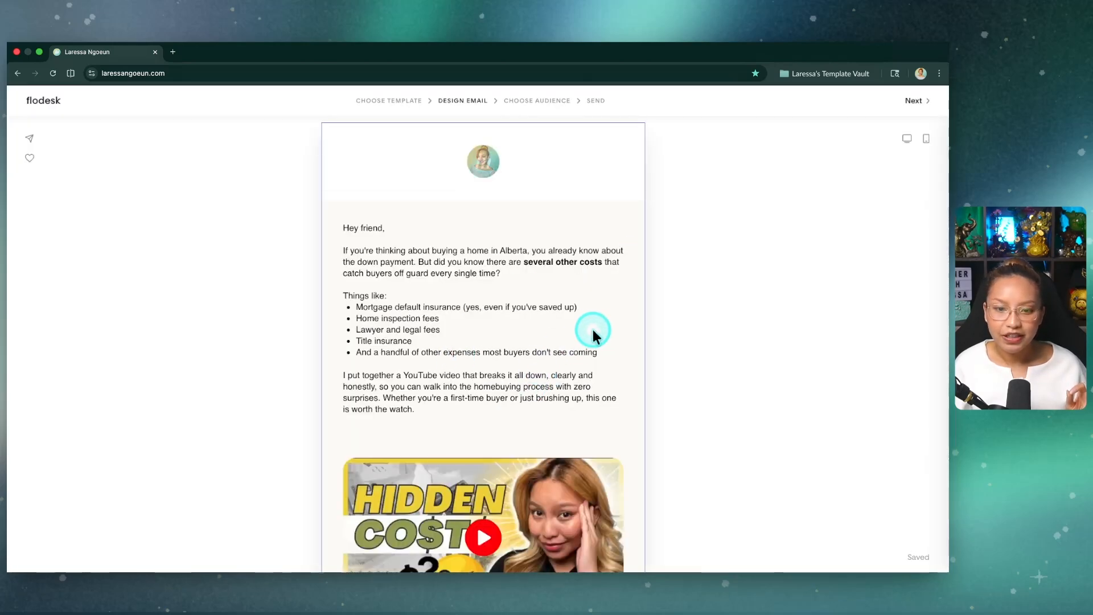
# Select the imported Studio block in the Flodesk email builder and review its content and block note
pyautogui.click(592, 333)
pyautogui.scroll(-5, 391, 391)
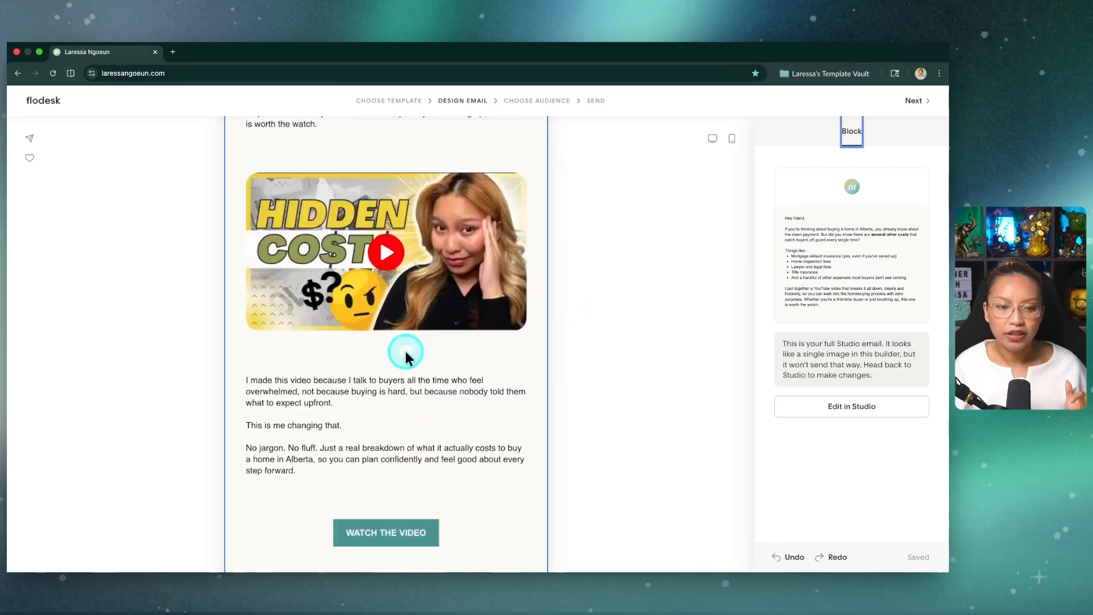
pyautogui.scroll(-1, 393, 341)
pyautogui.scroll(6, 380, 315)
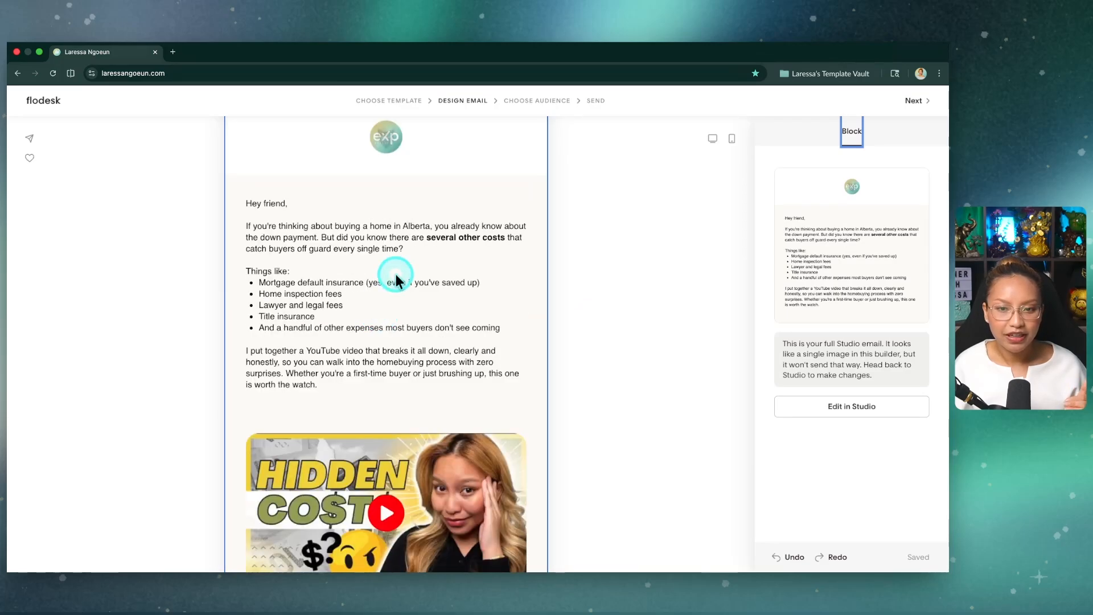
pyautogui.scroll(-1, 358, 288)
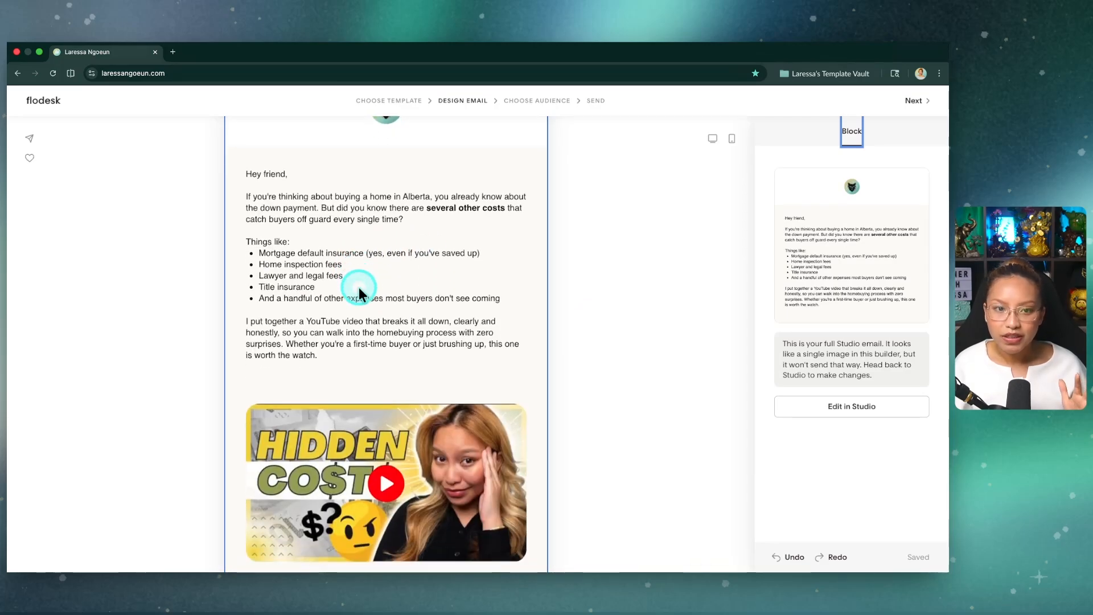
pyautogui.scroll(2, 413, 302)
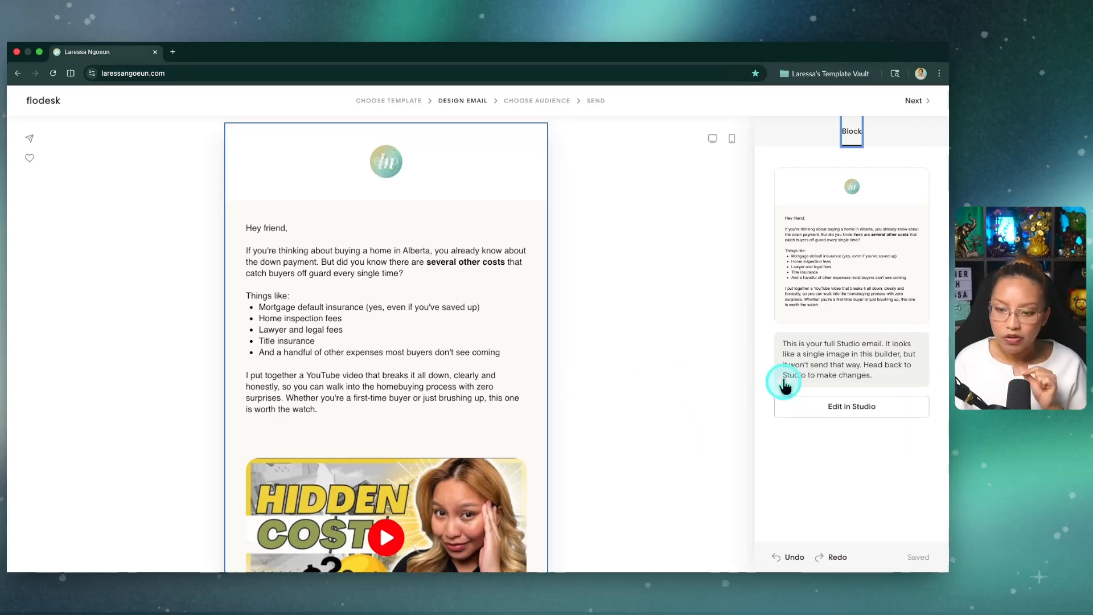
# Reopen the imported email in Studio for editing and look over its video, body copy and WATCH THE VIDEO button
pyautogui.click(857, 416)
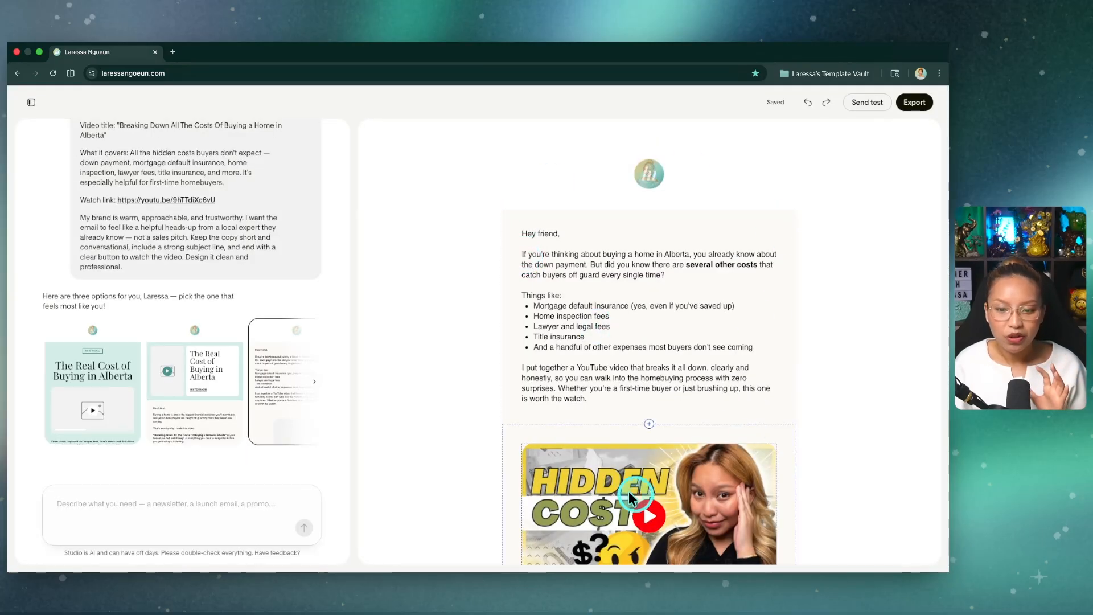
pyautogui.scroll(-6, 654, 364)
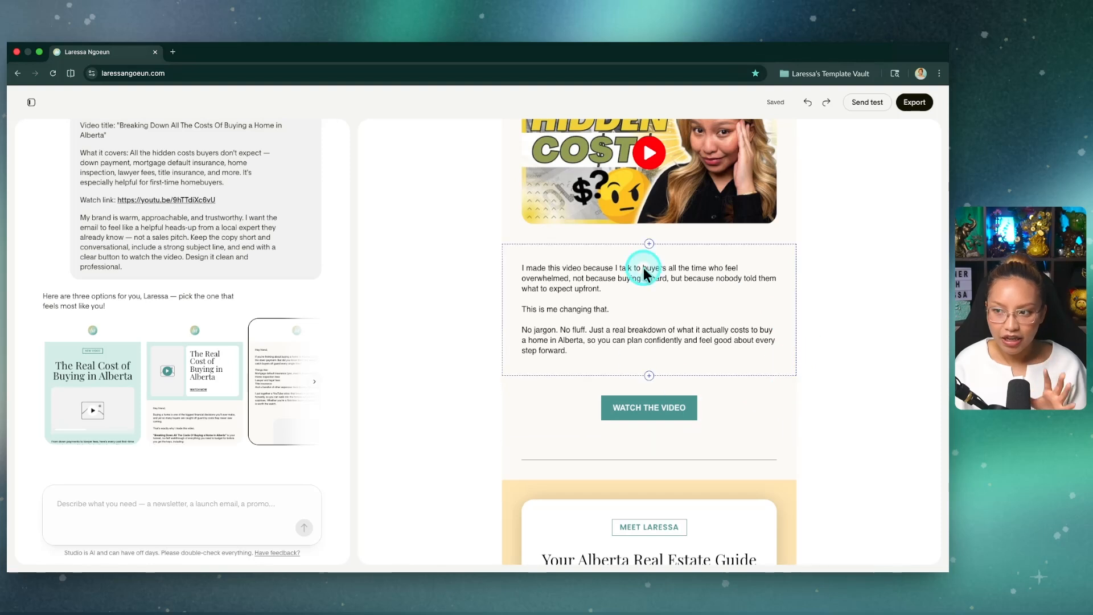
pyautogui.scroll(1, 874, 271)
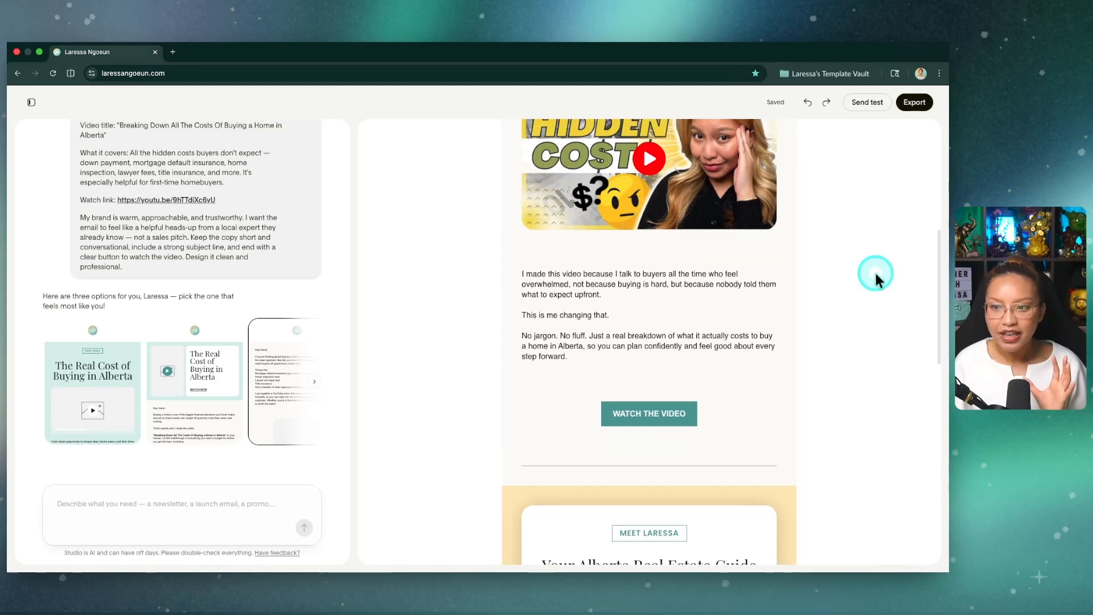
# Share the design to Flodesk.com again from Studio and open the exported email at the design stage
pyautogui.click(912, 102)
pyautogui.click(846, 169)
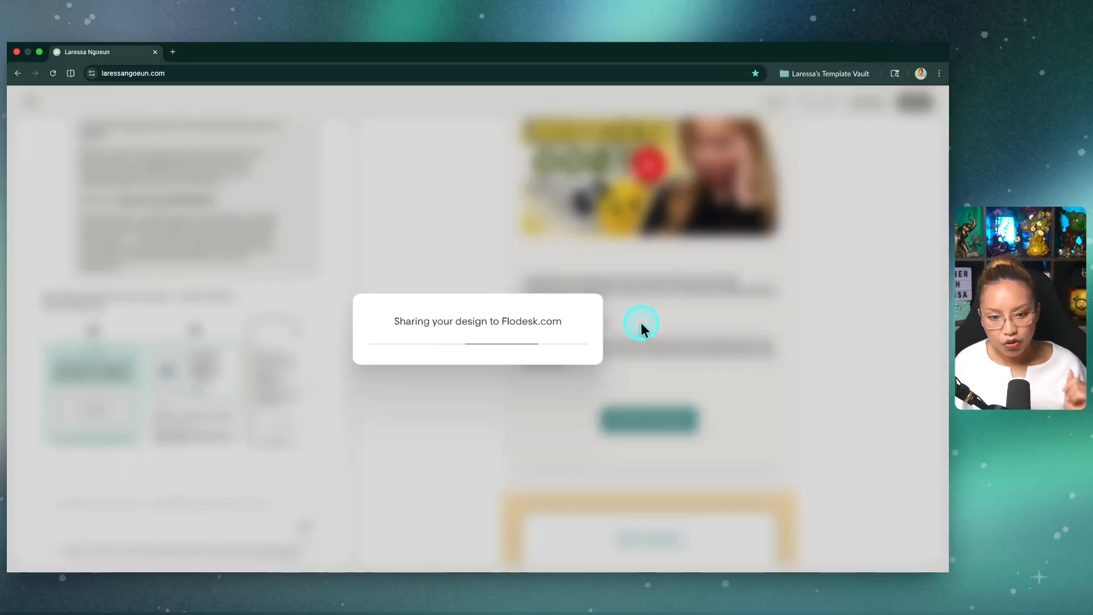
pyautogui.click(543, 410)
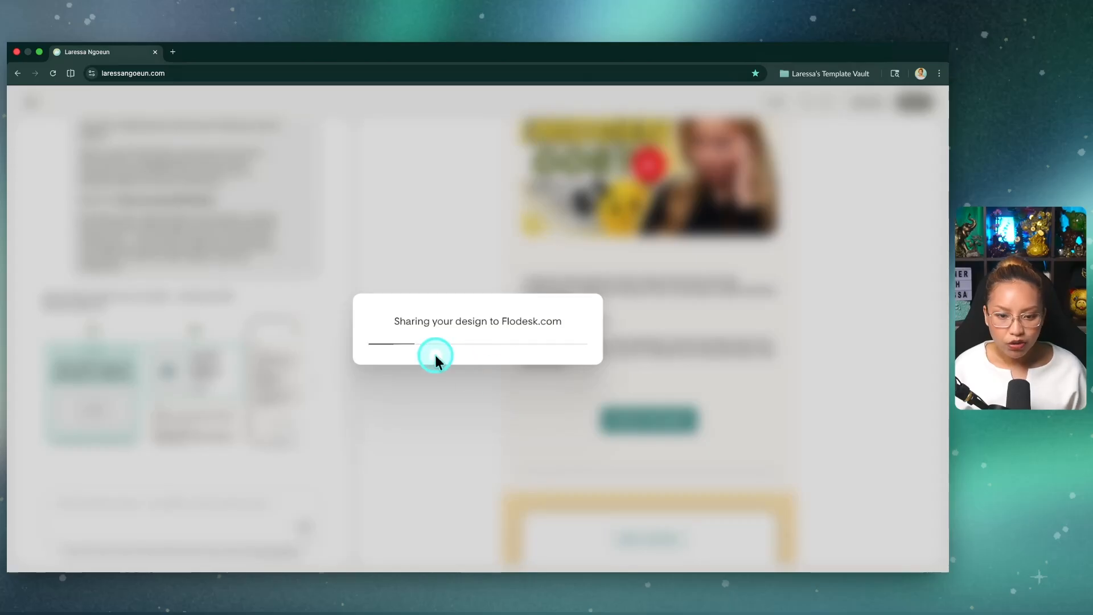
pyautogui.click(532, 336)
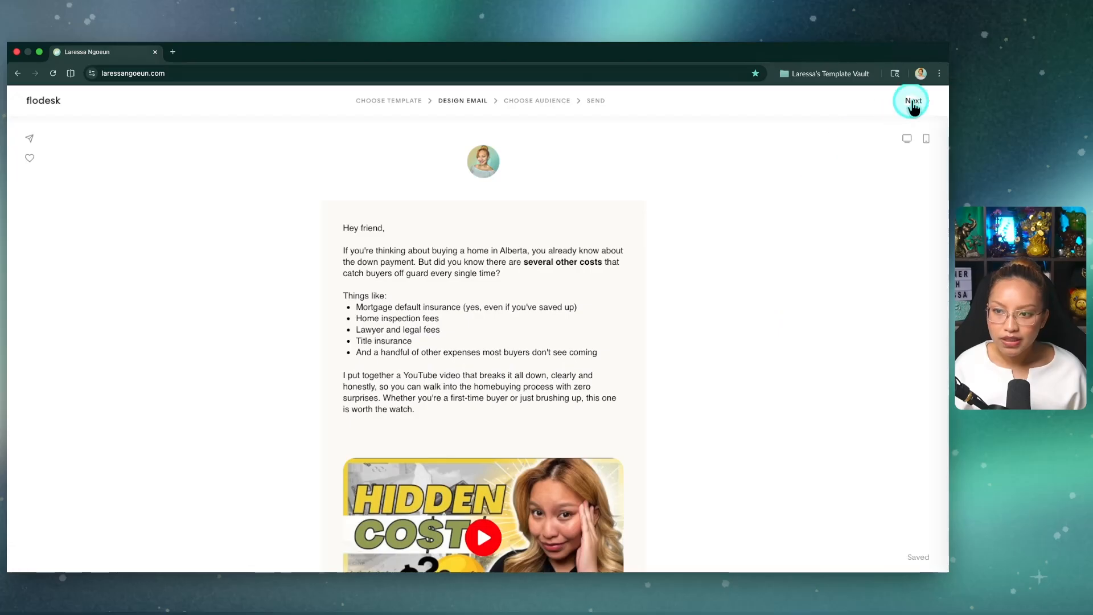
pyautogui.scroll(-2, 804, 295)
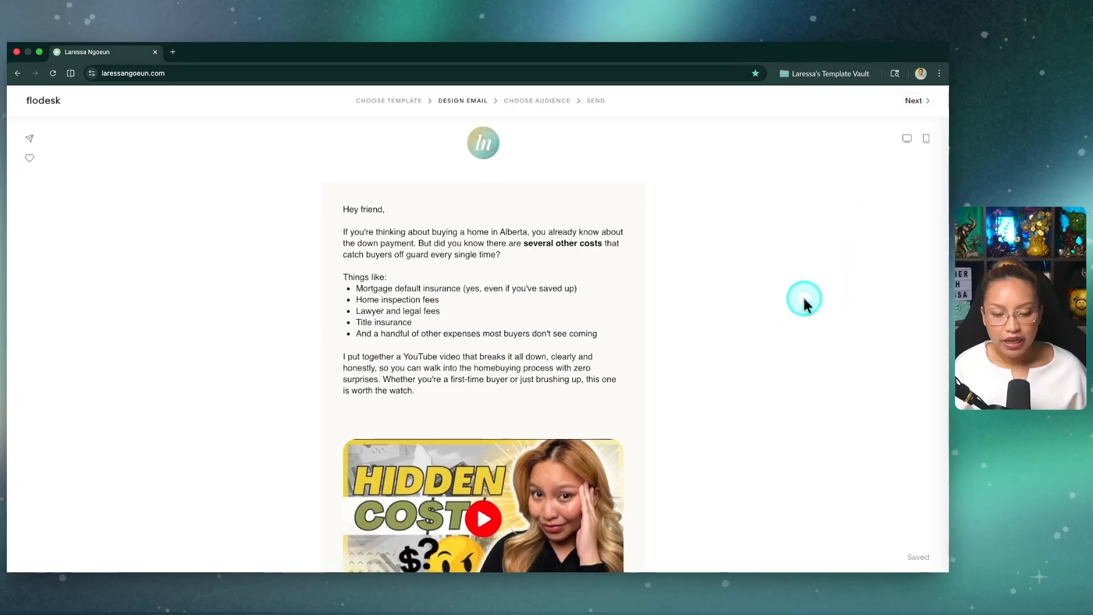